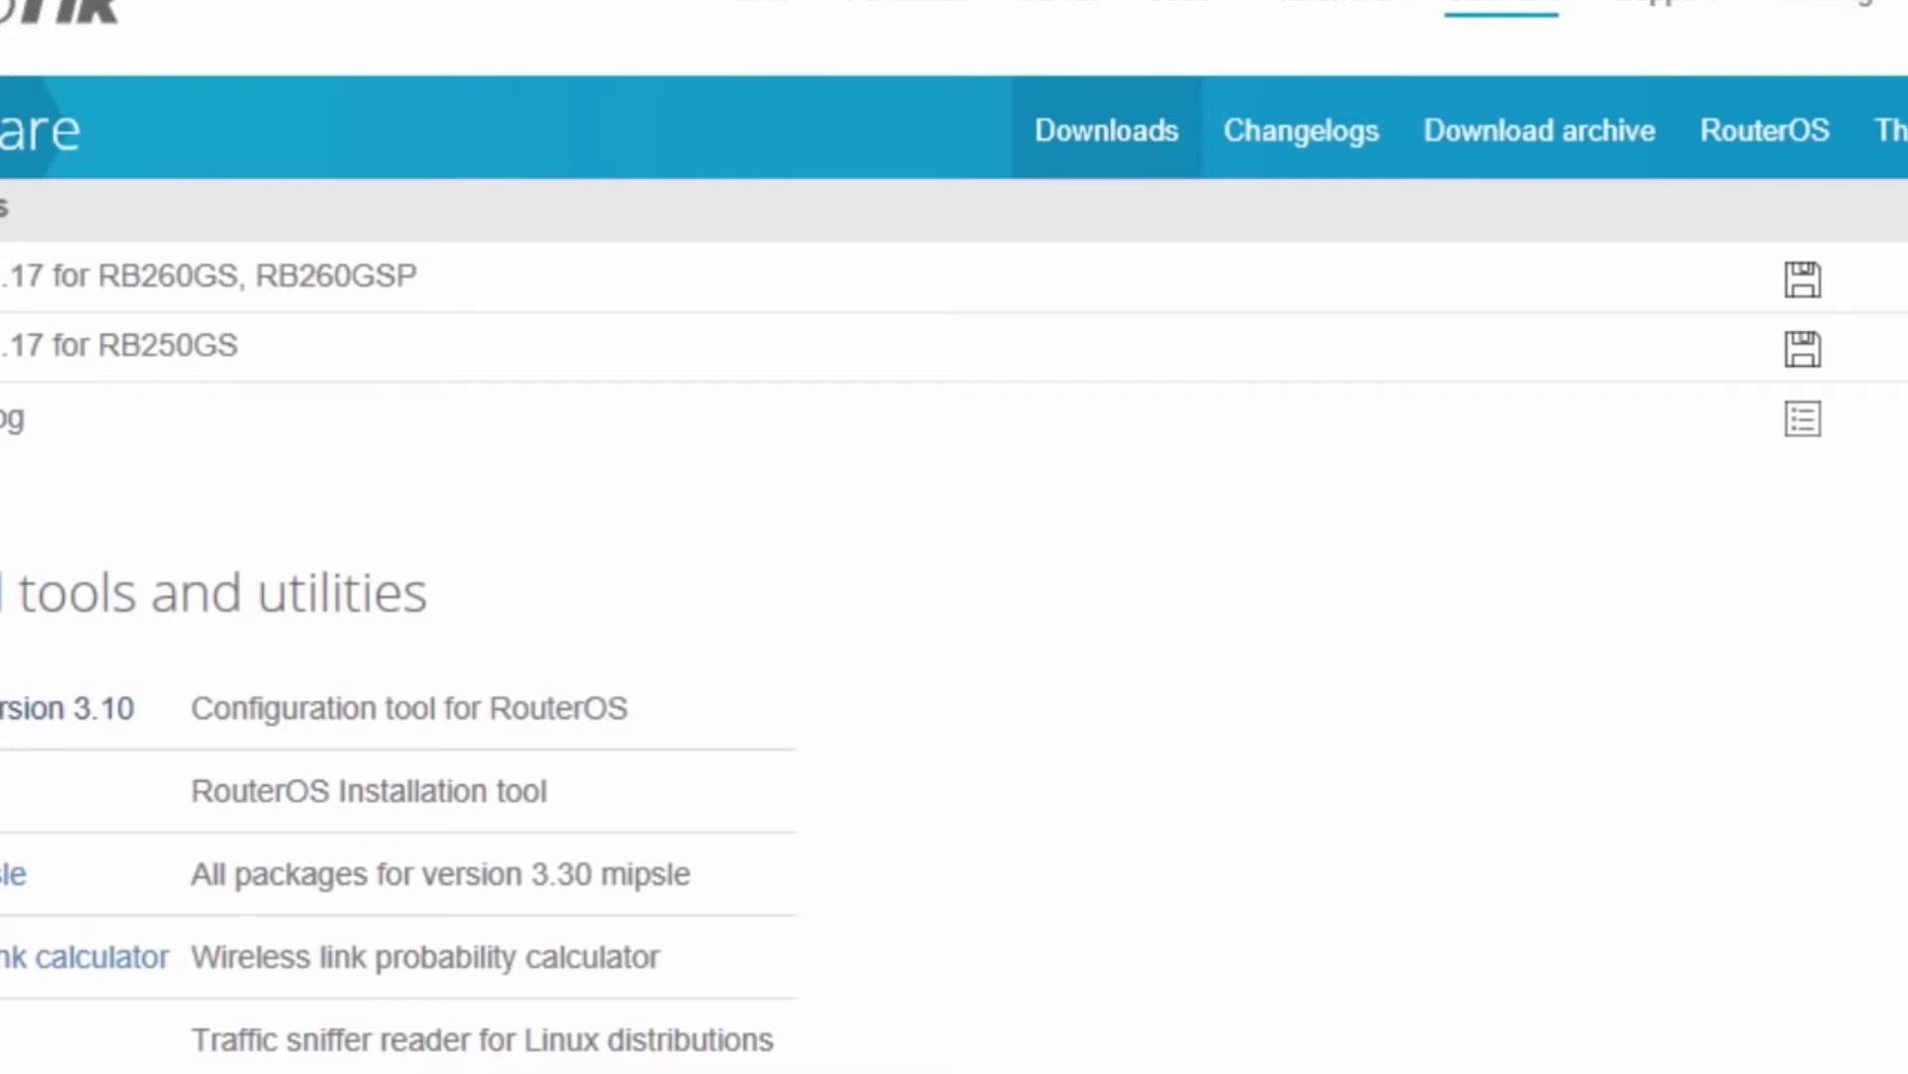
Download the RouterOS configuration tool version 3.10, then switch to WinBox and connect to the MikroTik router at 192.168.88.1.
{"action": "left_click", "coordinate": [19, 709]}
{"action": "key", "text": "alt+Tab"}
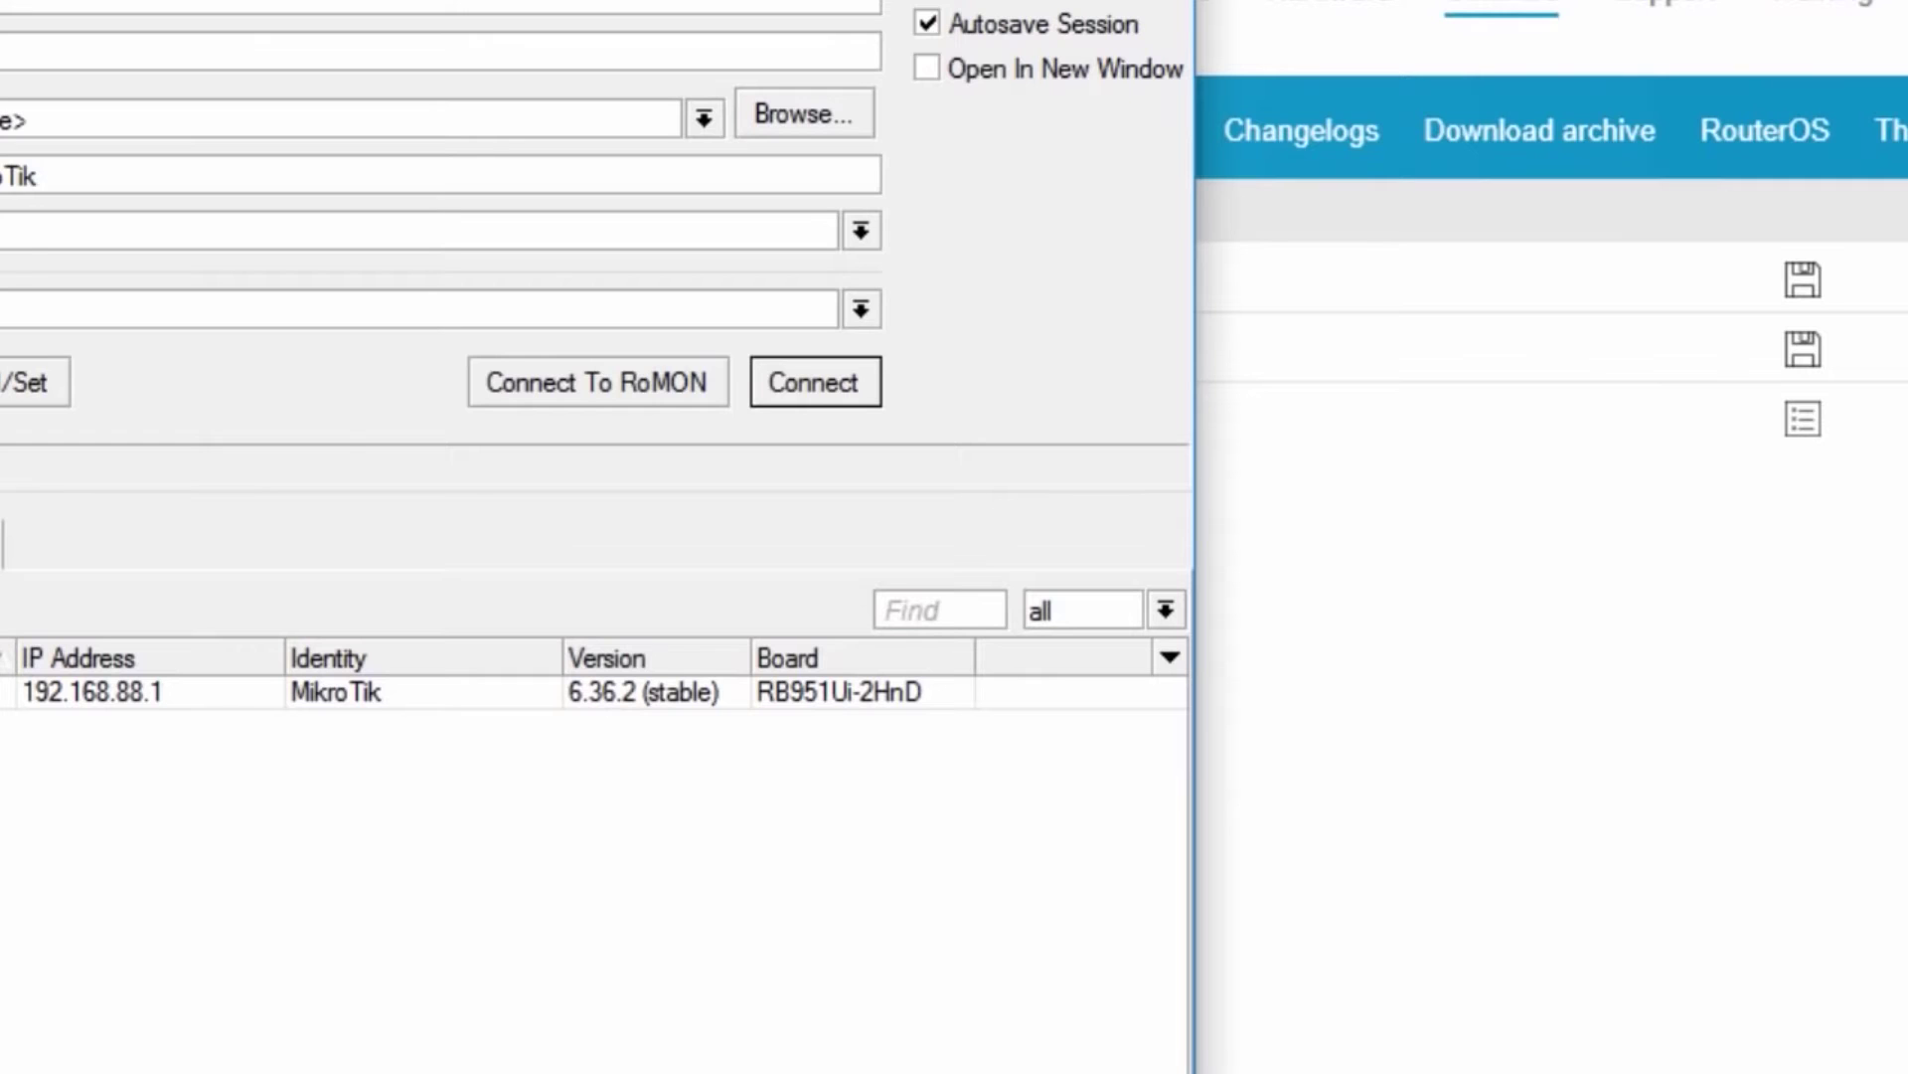
{"action": "left_click", "coordinate": [91, 692]}
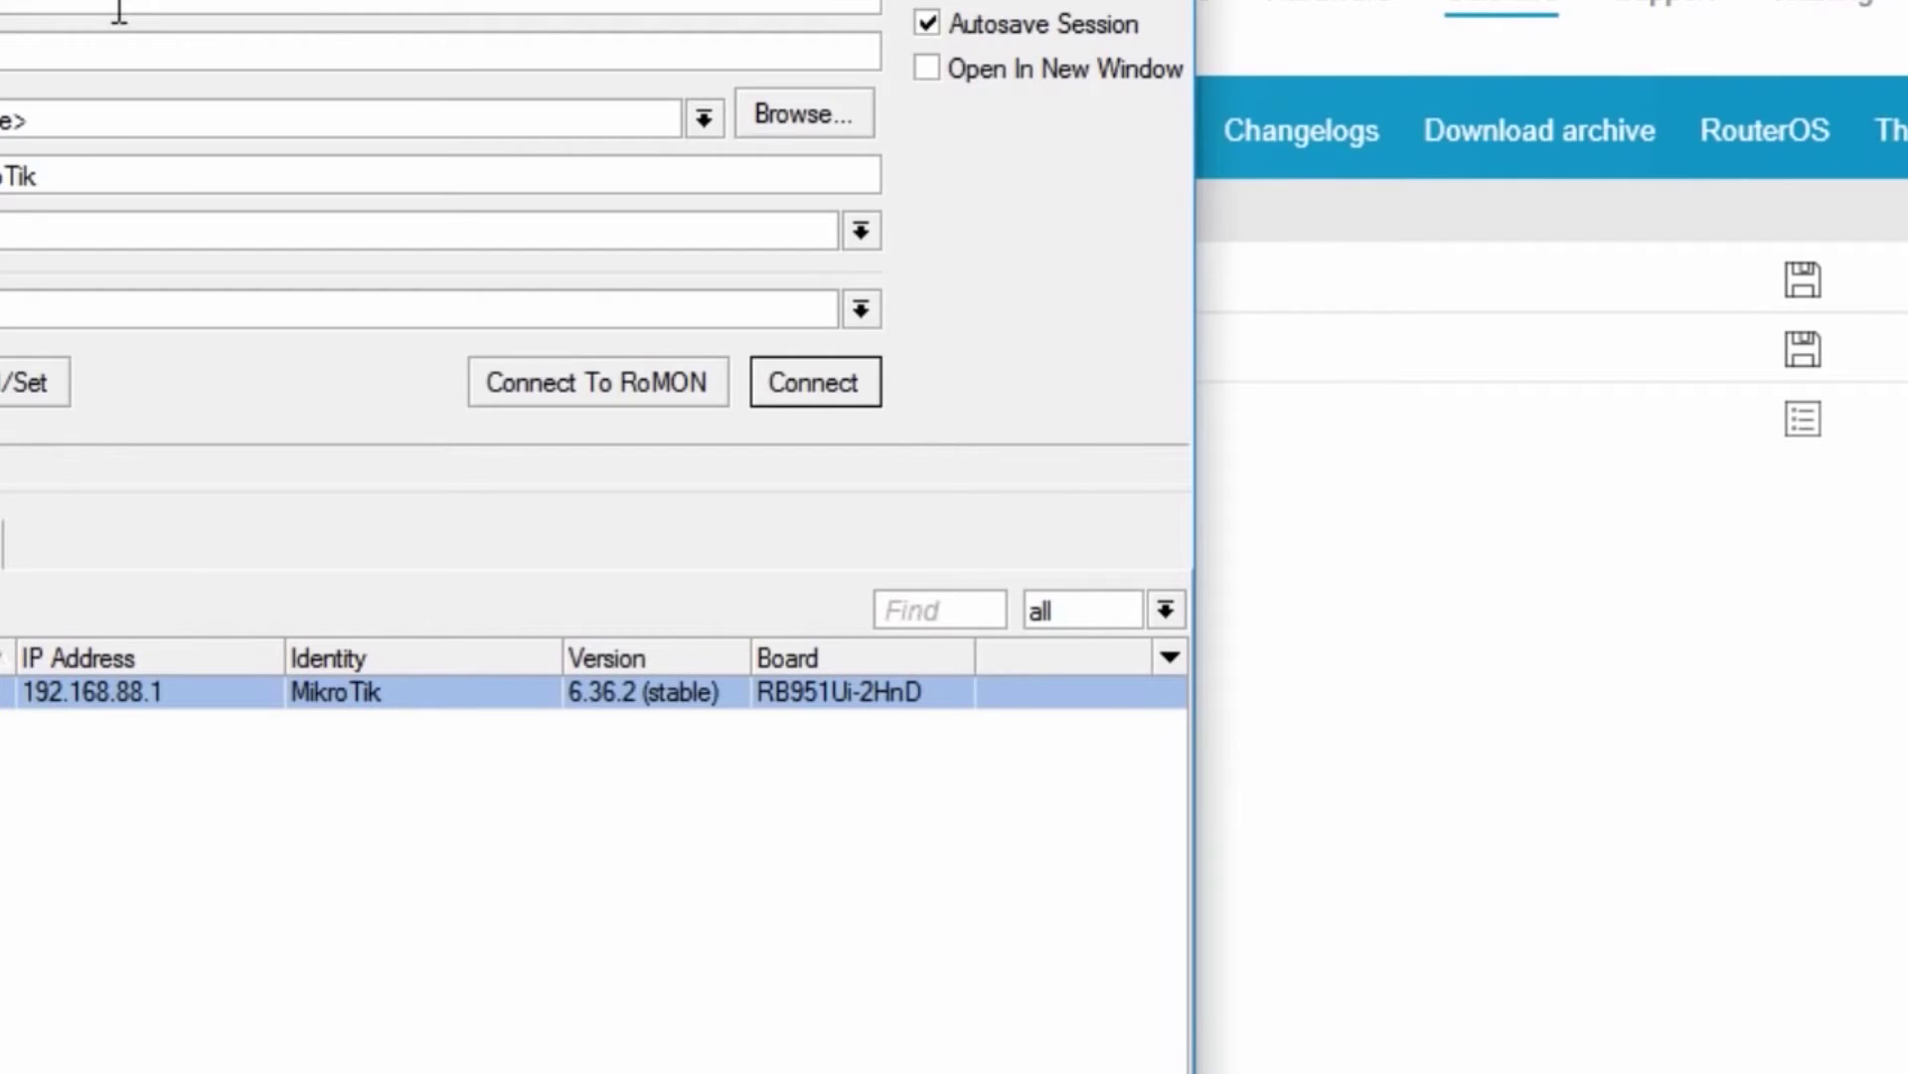
{"action": "type", "text": "n"}
{"action": "left_click", "coordinate": [836, 393]}
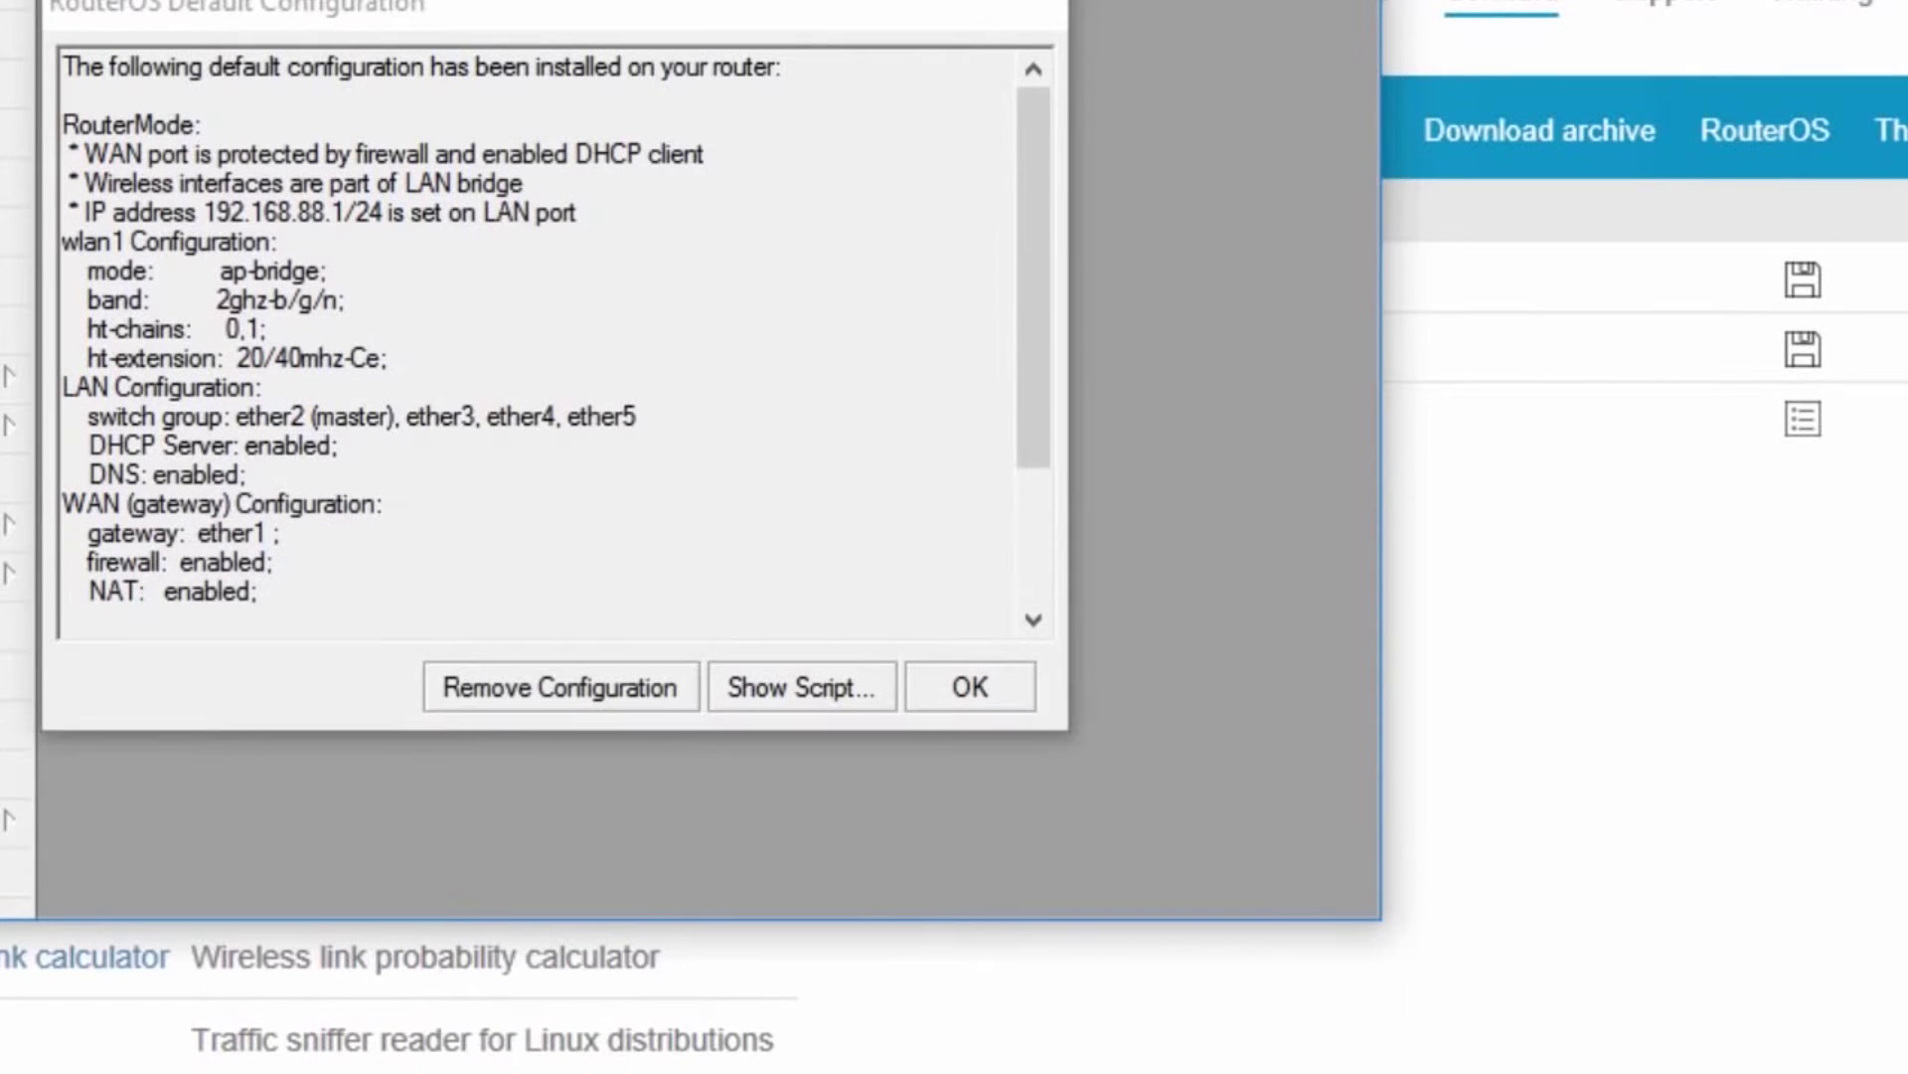
Remove the router's installed default configuration.
{"action": "left_click", "coordinate": [516, 688]}
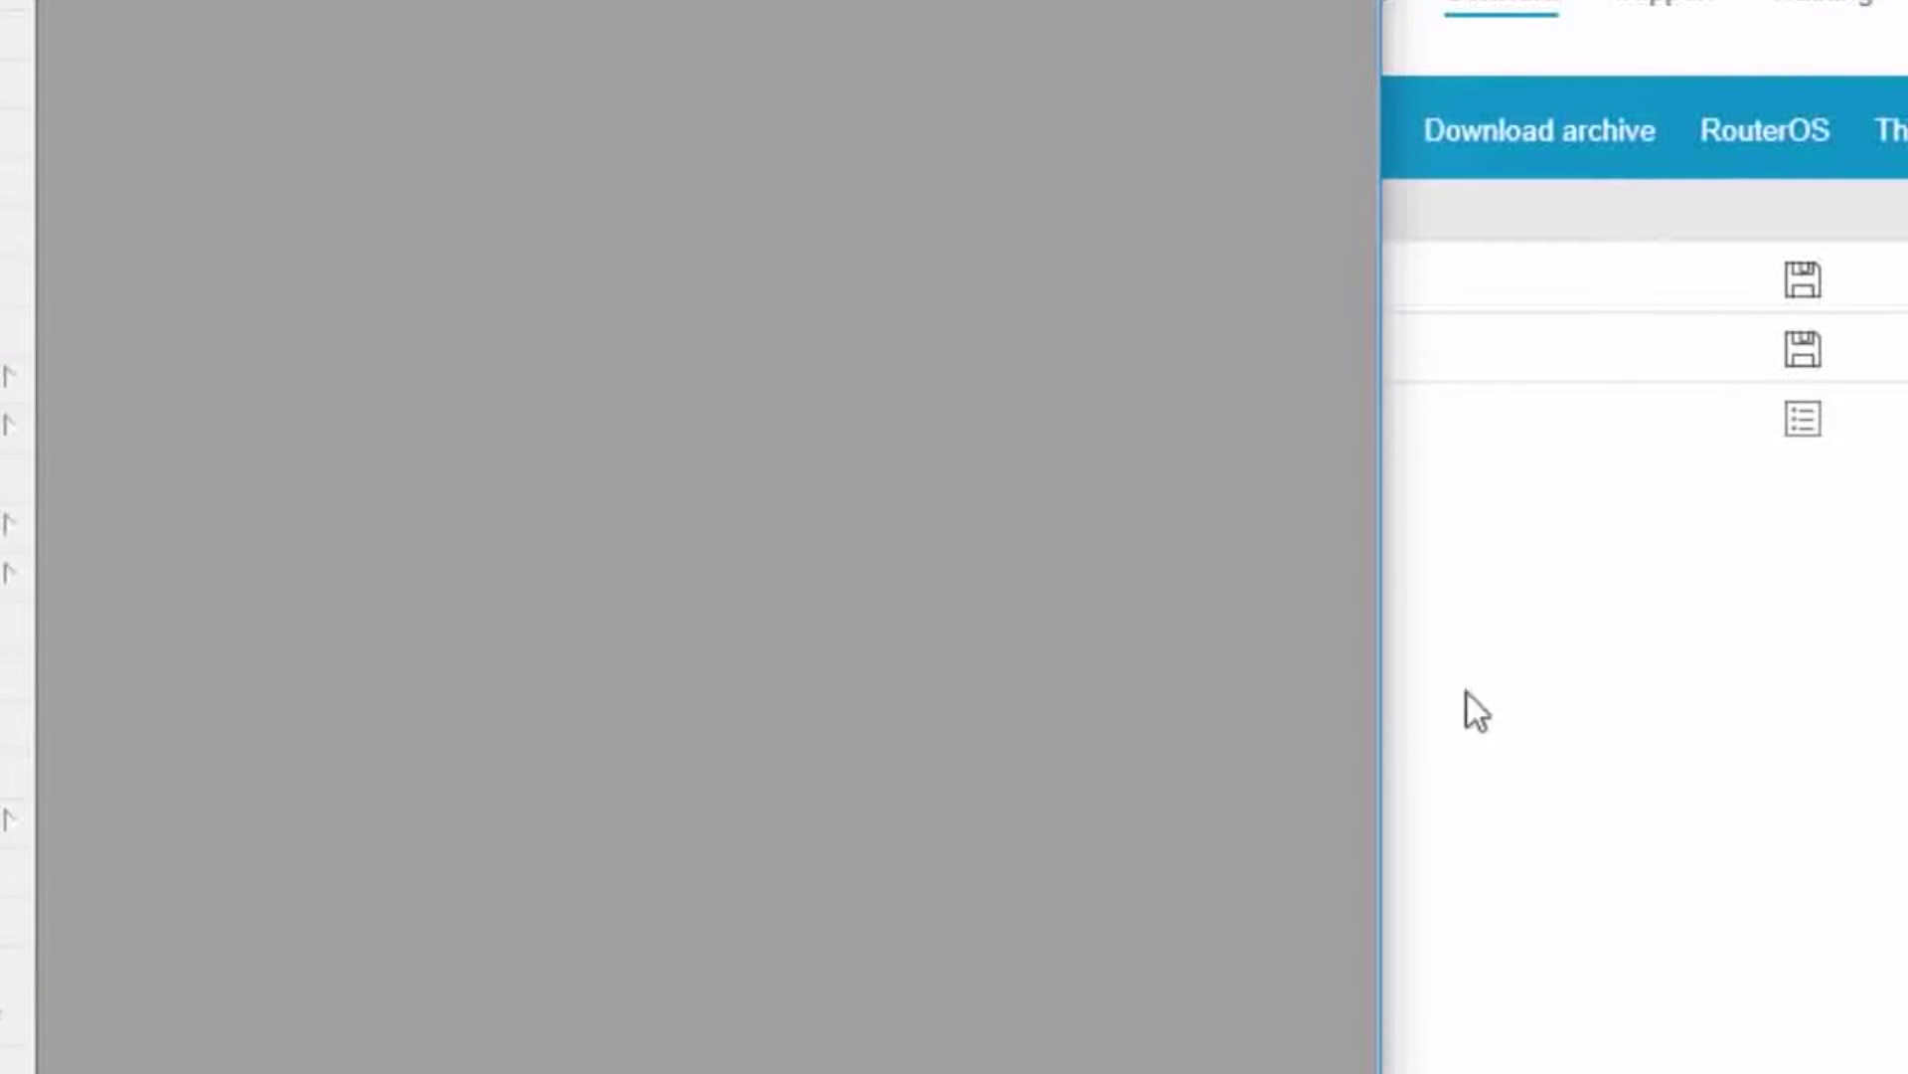
{"action": "left_click", "coordinate": [1381, 611]}
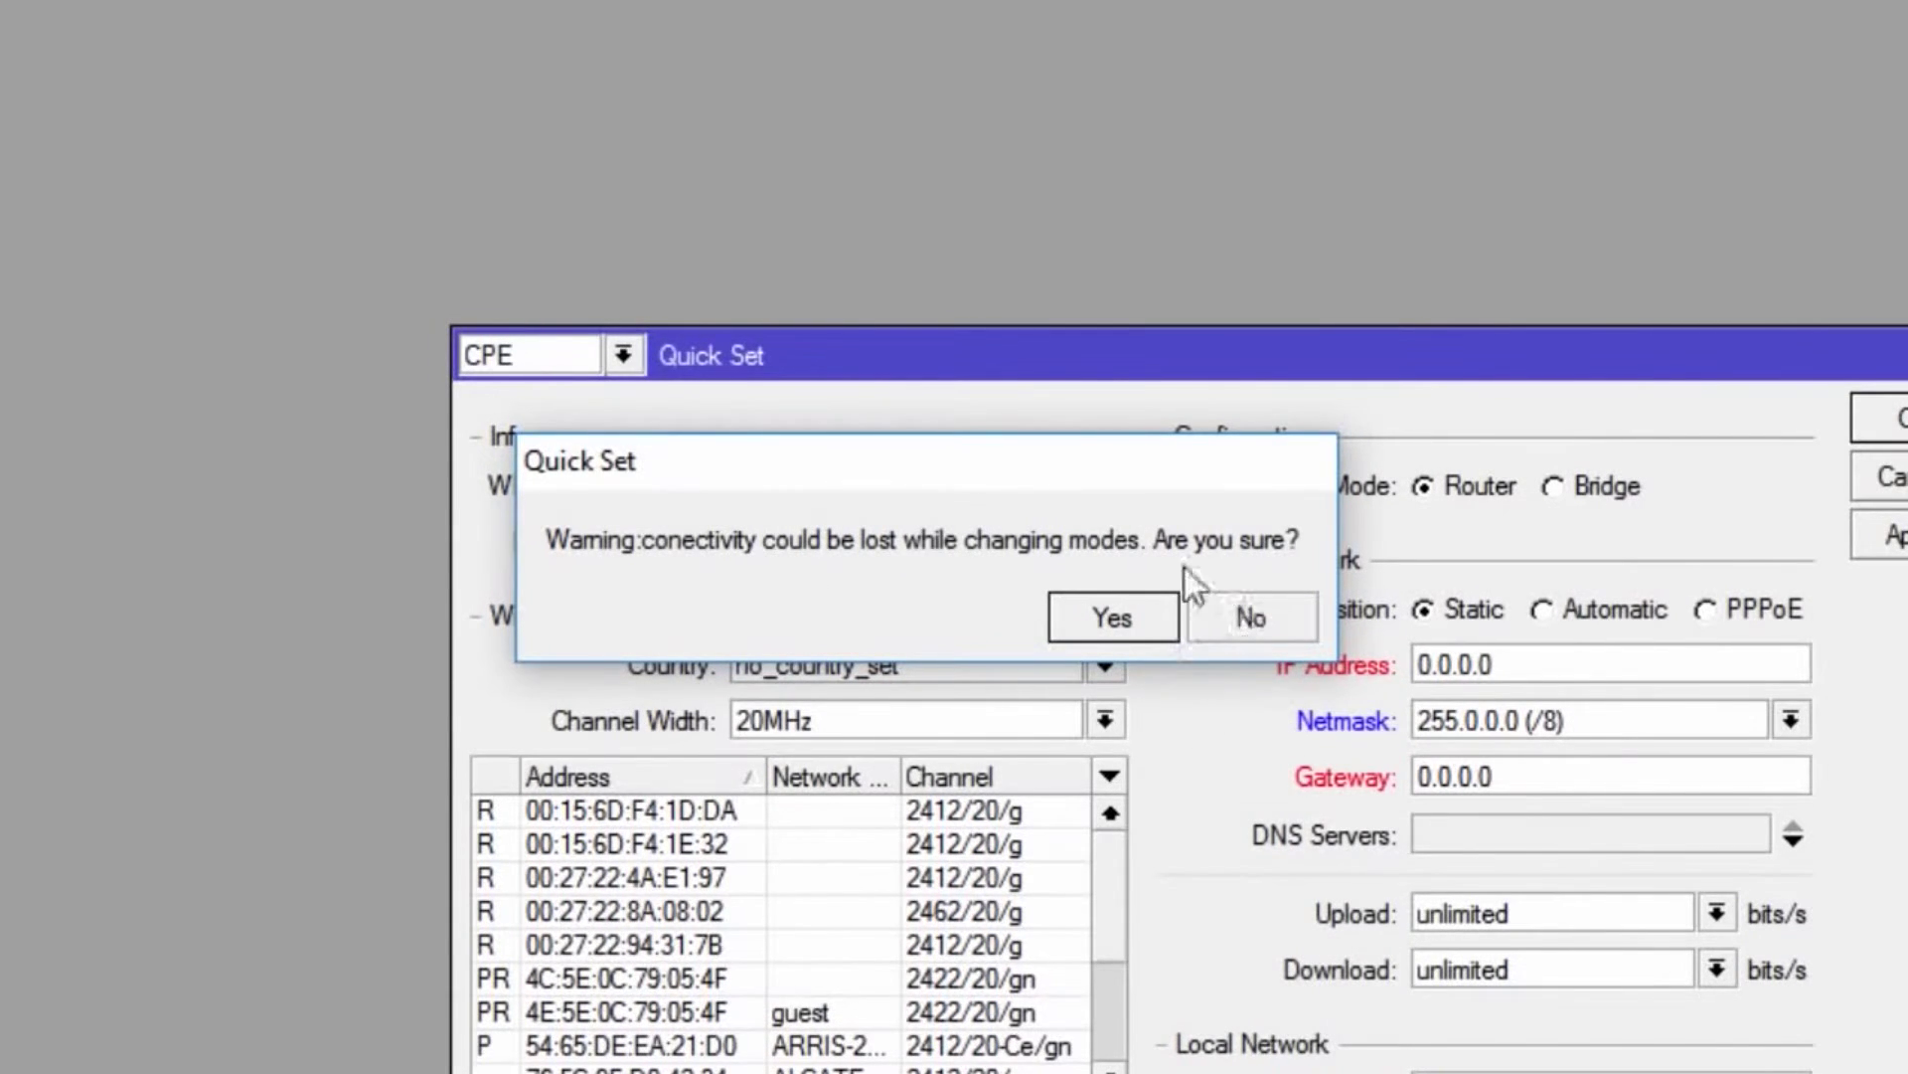
Change the Quick Set mode to Home AP and accept the mode change.
{"action": "left_click", "coordinate": [1112, 618]}
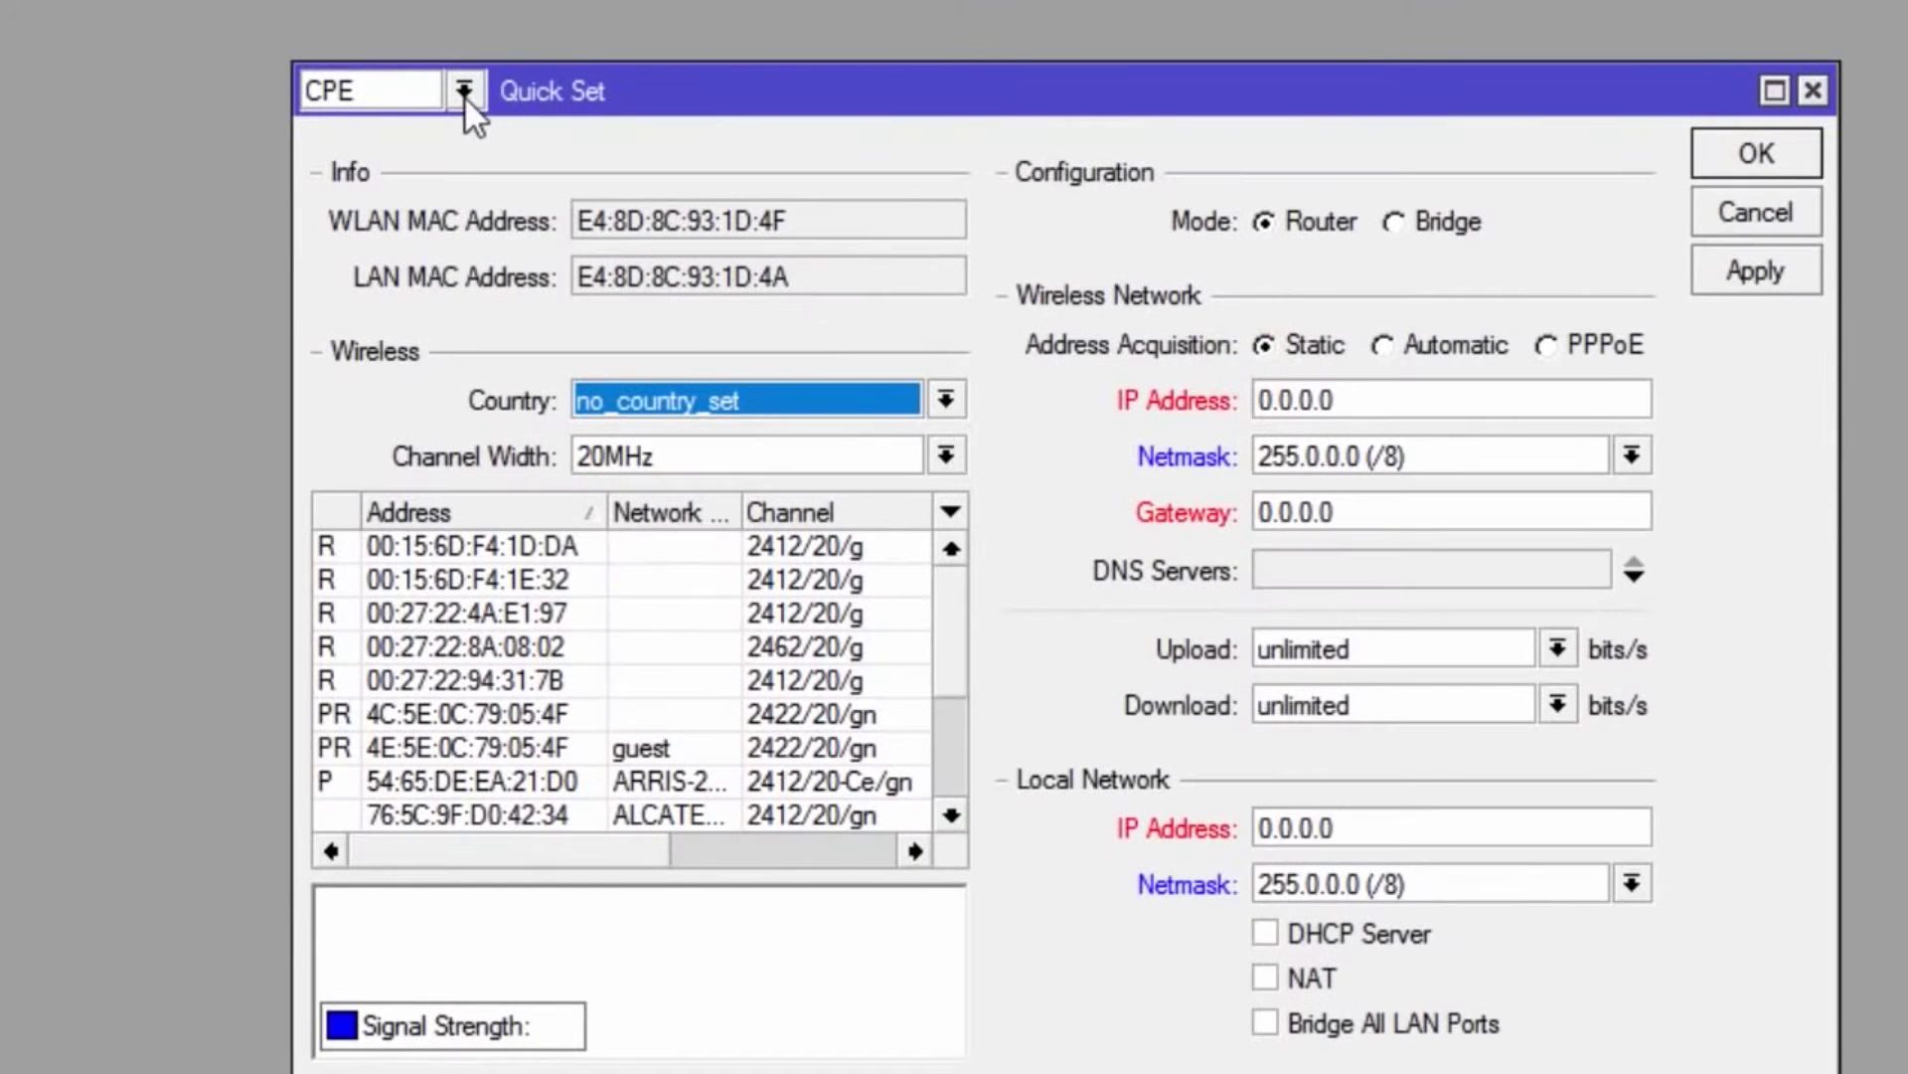
{"action": "left_click", "coordinate": [464, 92]}
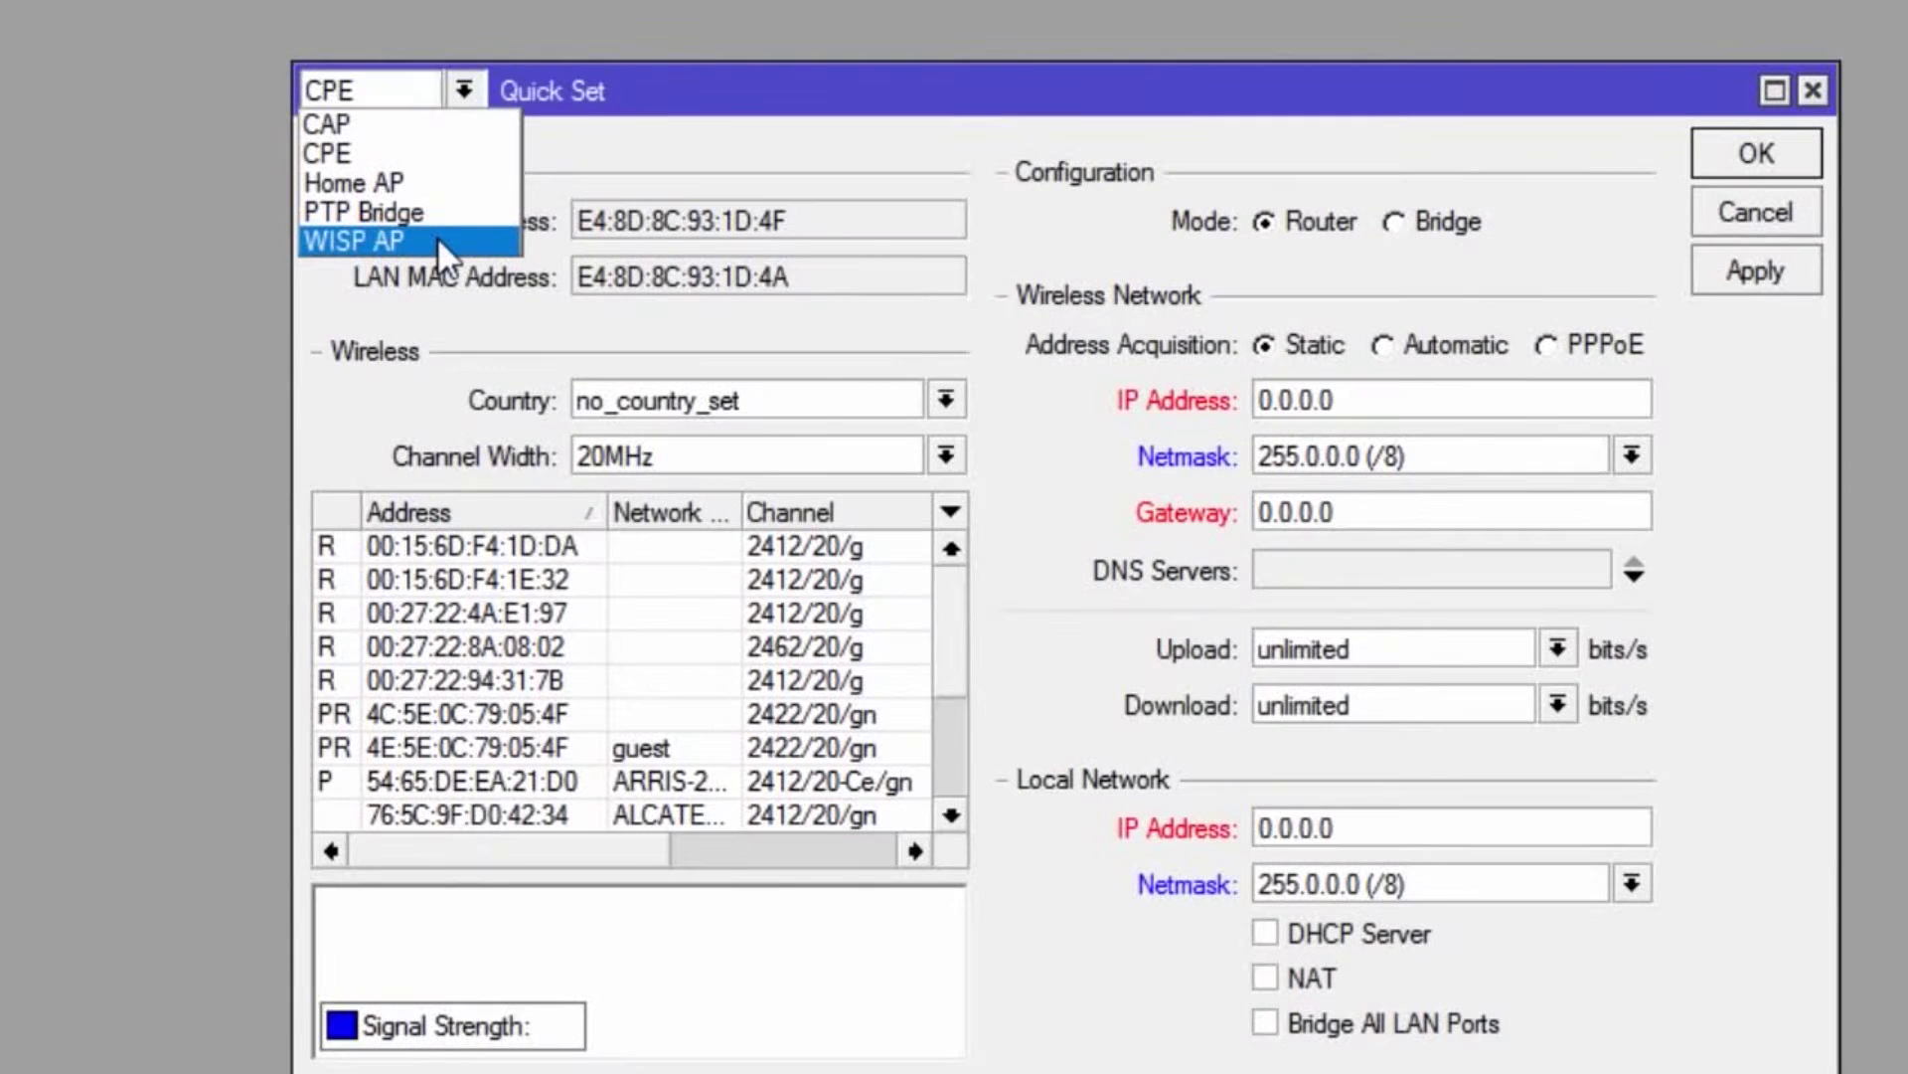
{"action": "left_click", "coordinate": [424, 182]}
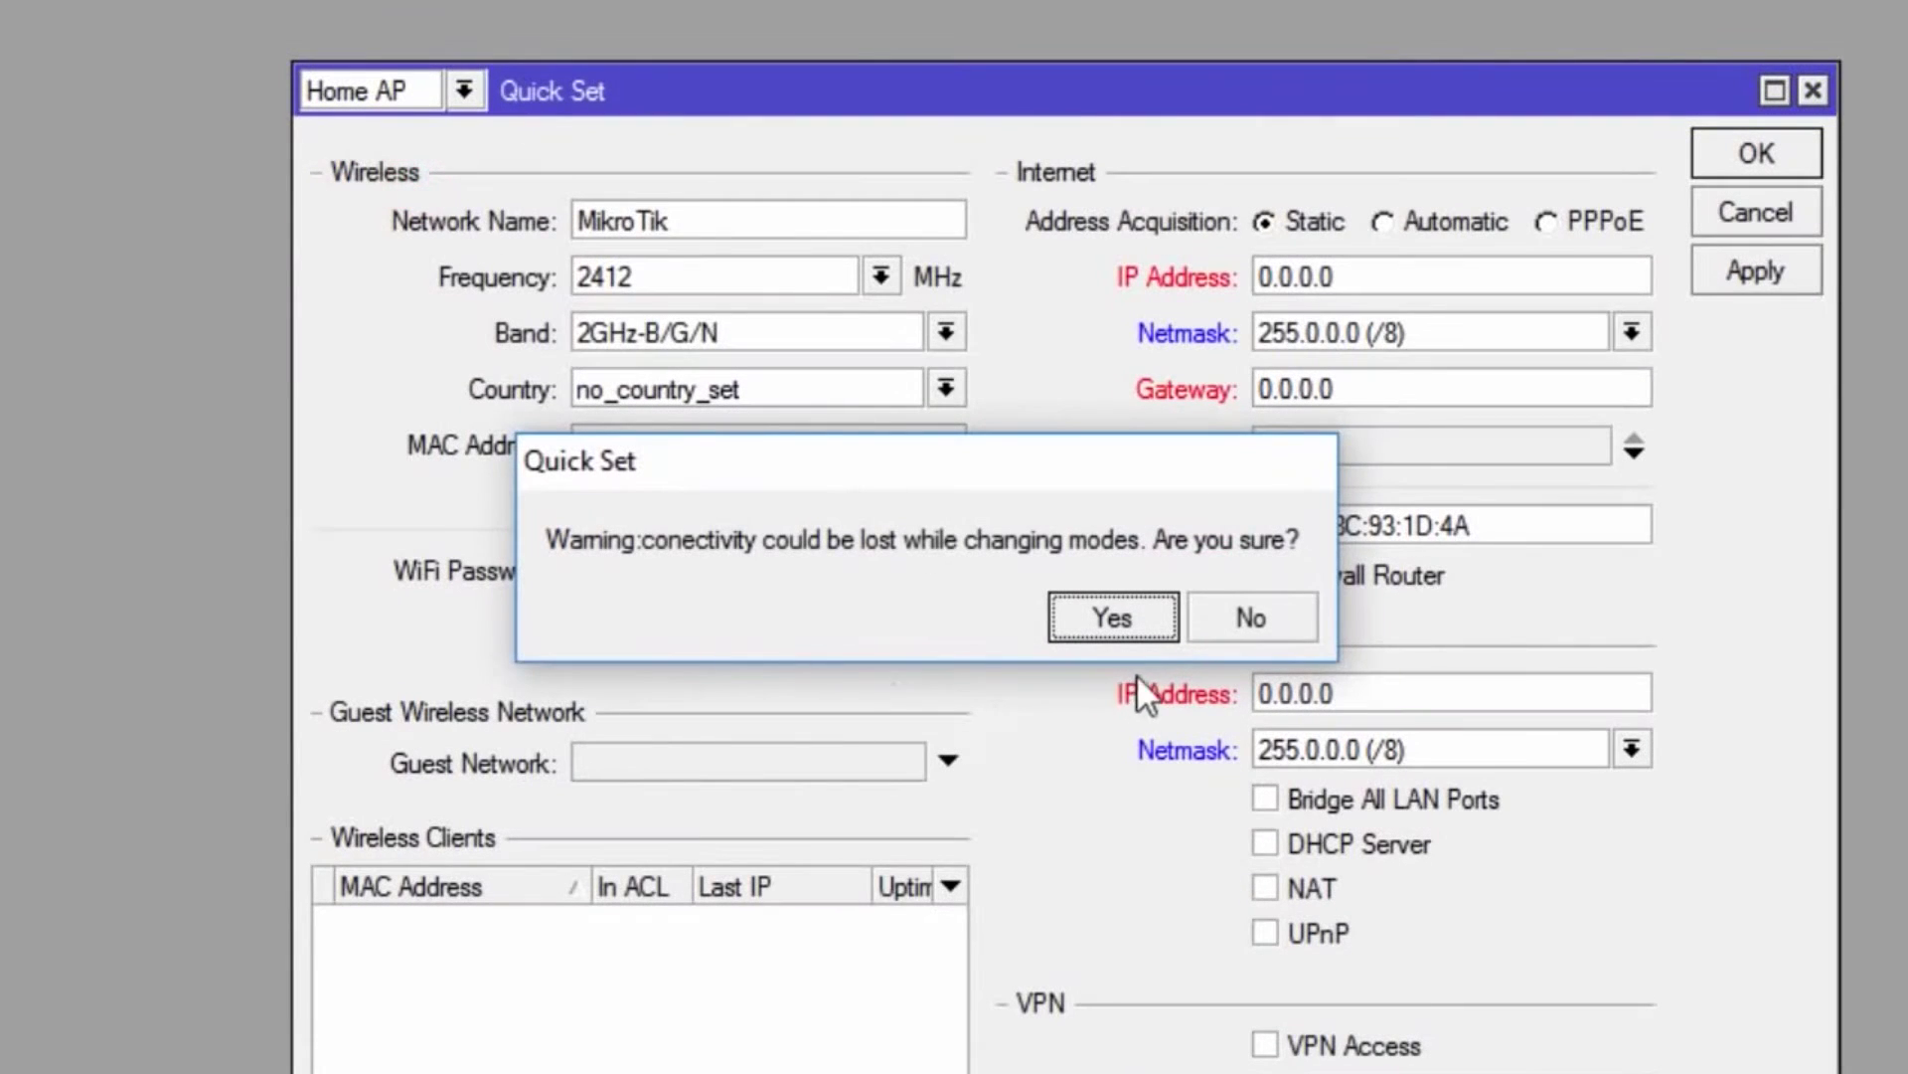
{"action": "left_click", "coordinate": [1112, 618]}
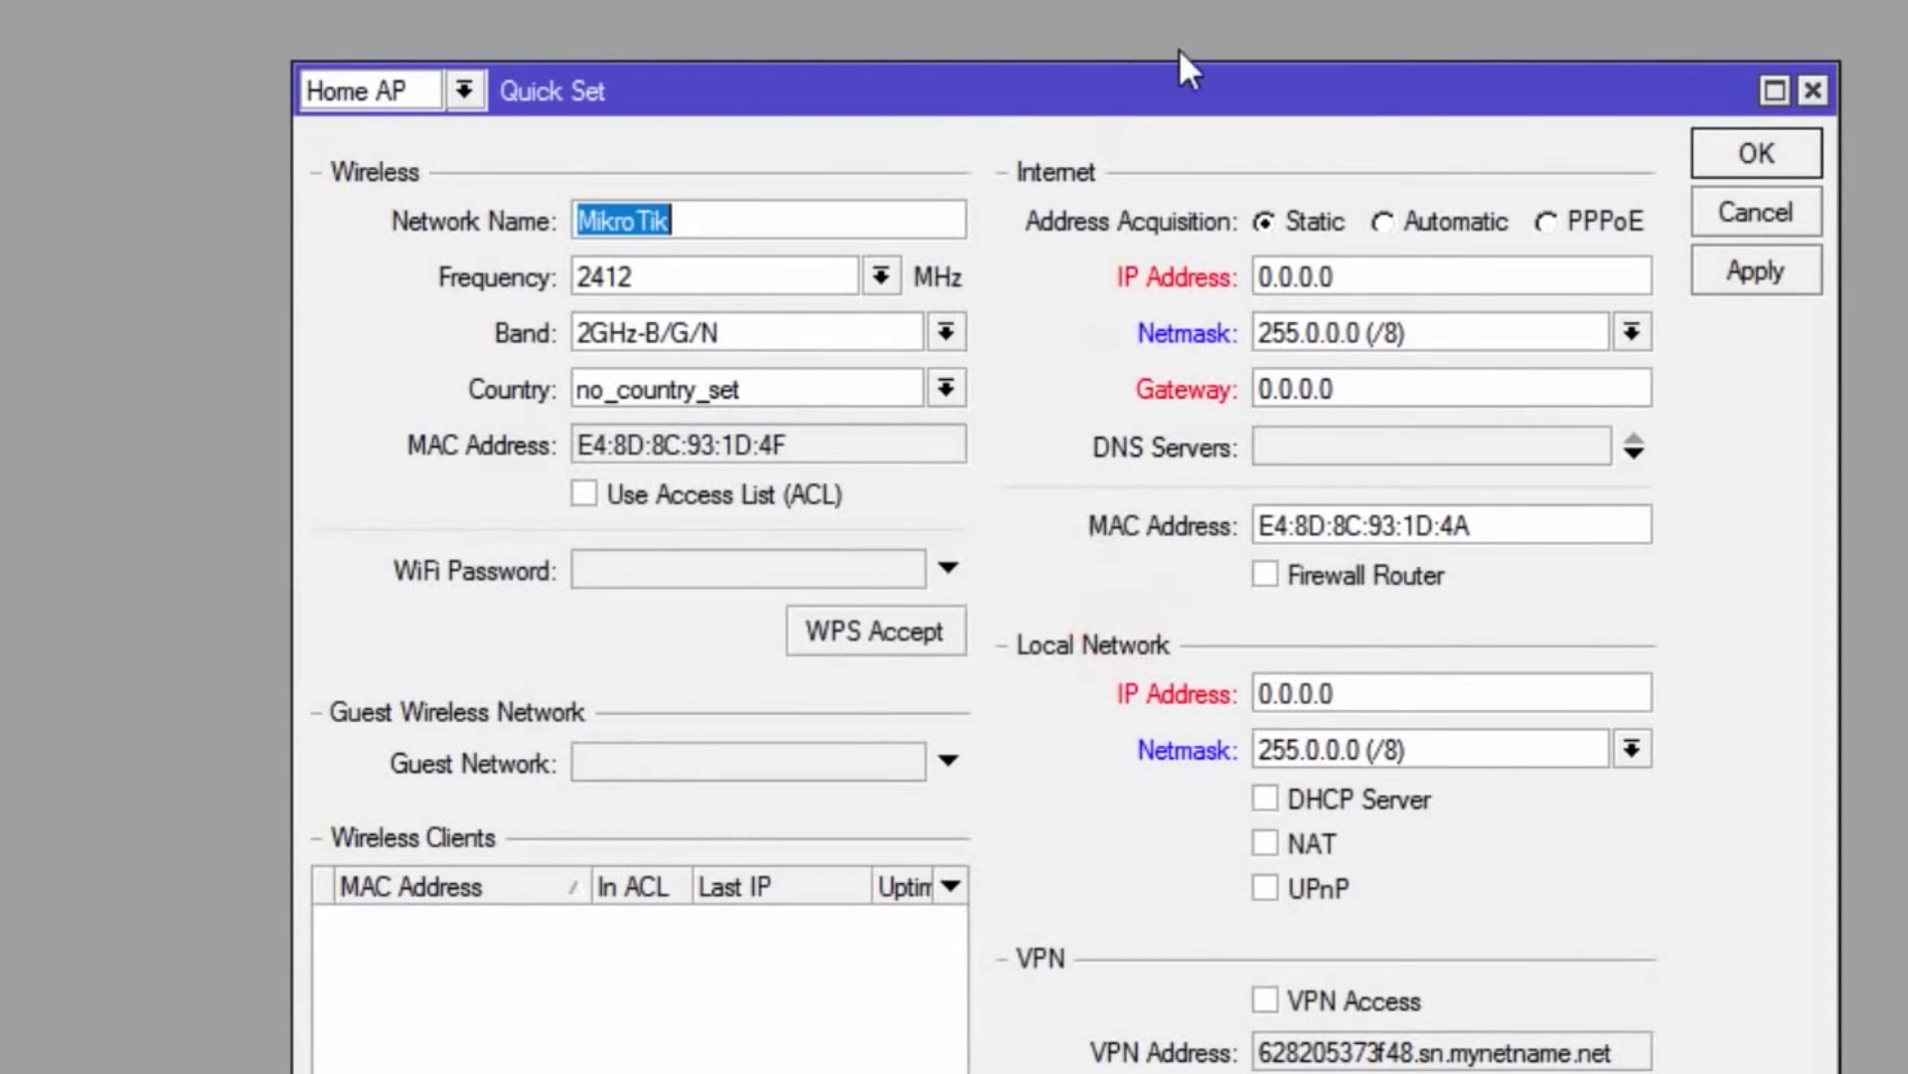
{"action": "left_click_drag", "start_coordinate": [1176, 91], "coordinate": [1108, 52]}
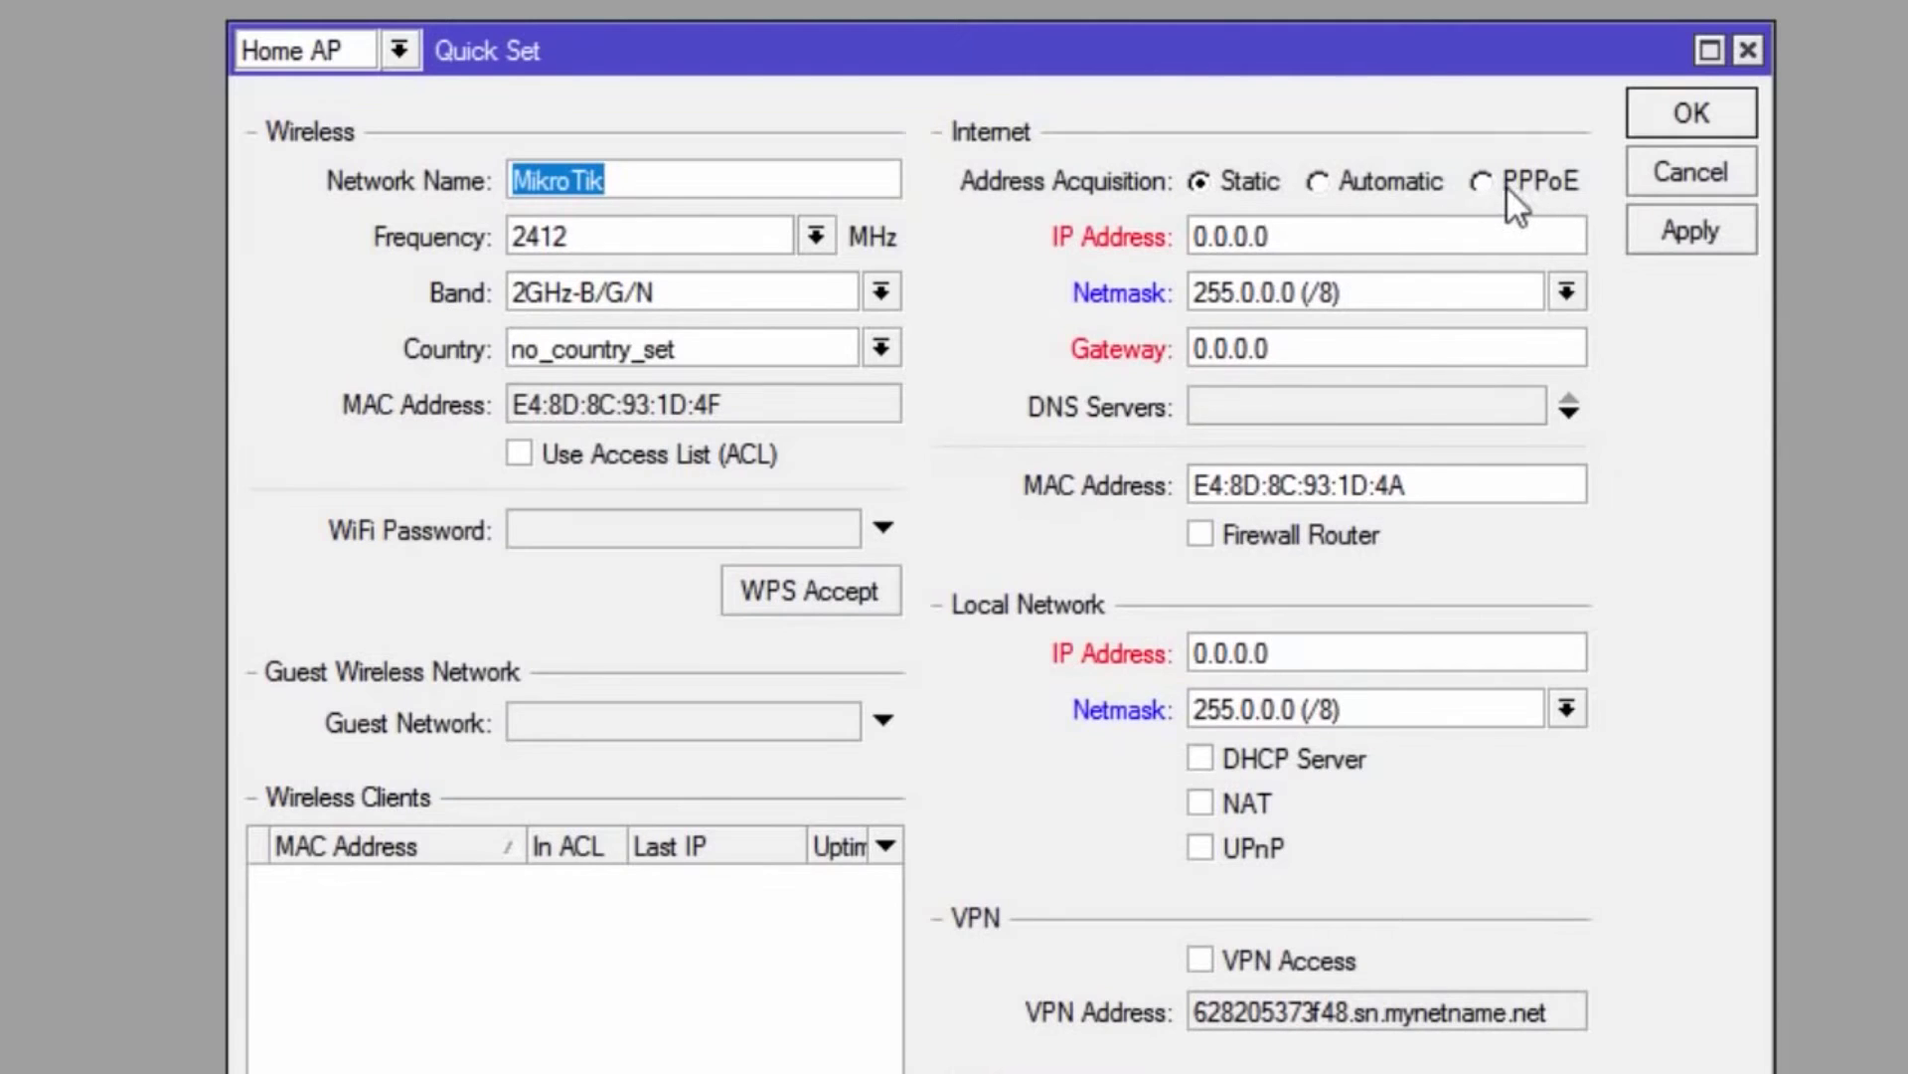
Set Internet address acquisition to Automatic and give the local network IP address 192.168.5.1 with netmask 255.255.255.0 (/24).
{"action": "left_click", "coordinate": [1319, 184]}
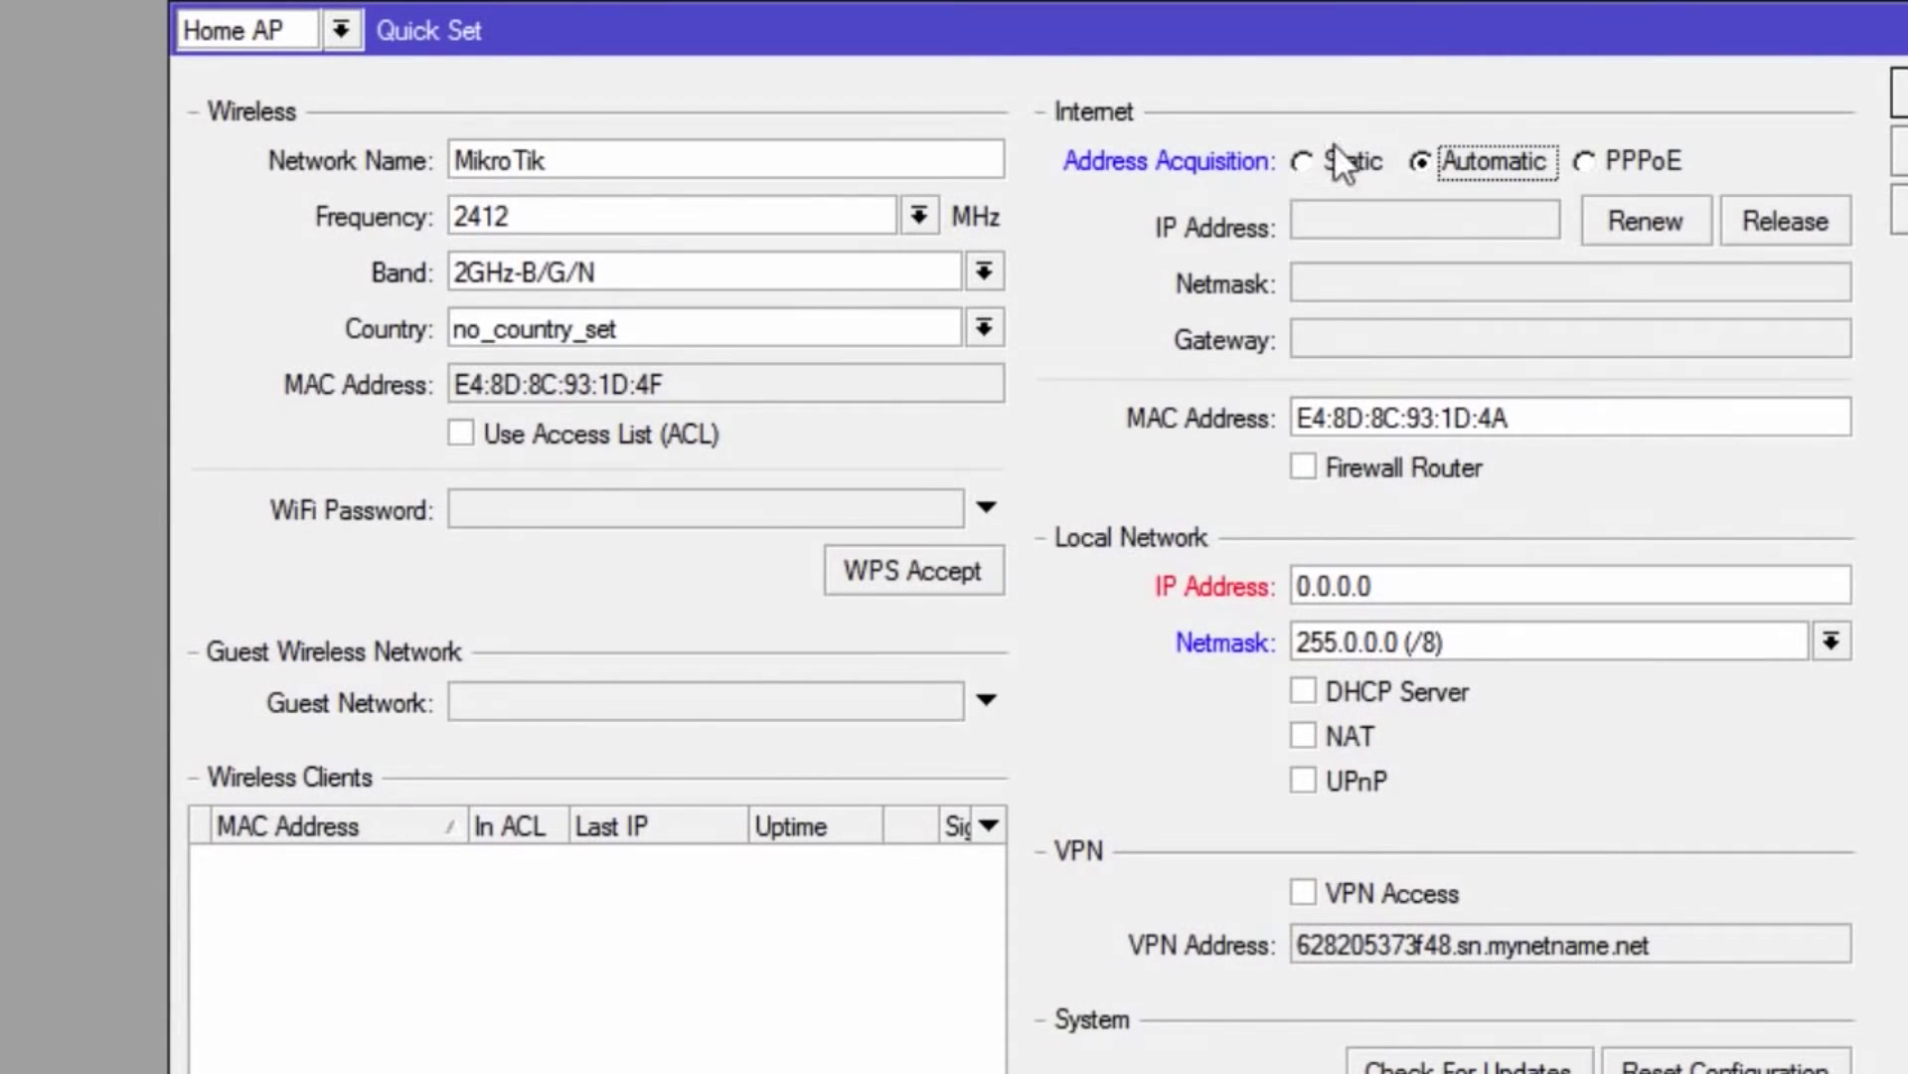
{"action": "double_click", "coordinate": [1421, 586]}
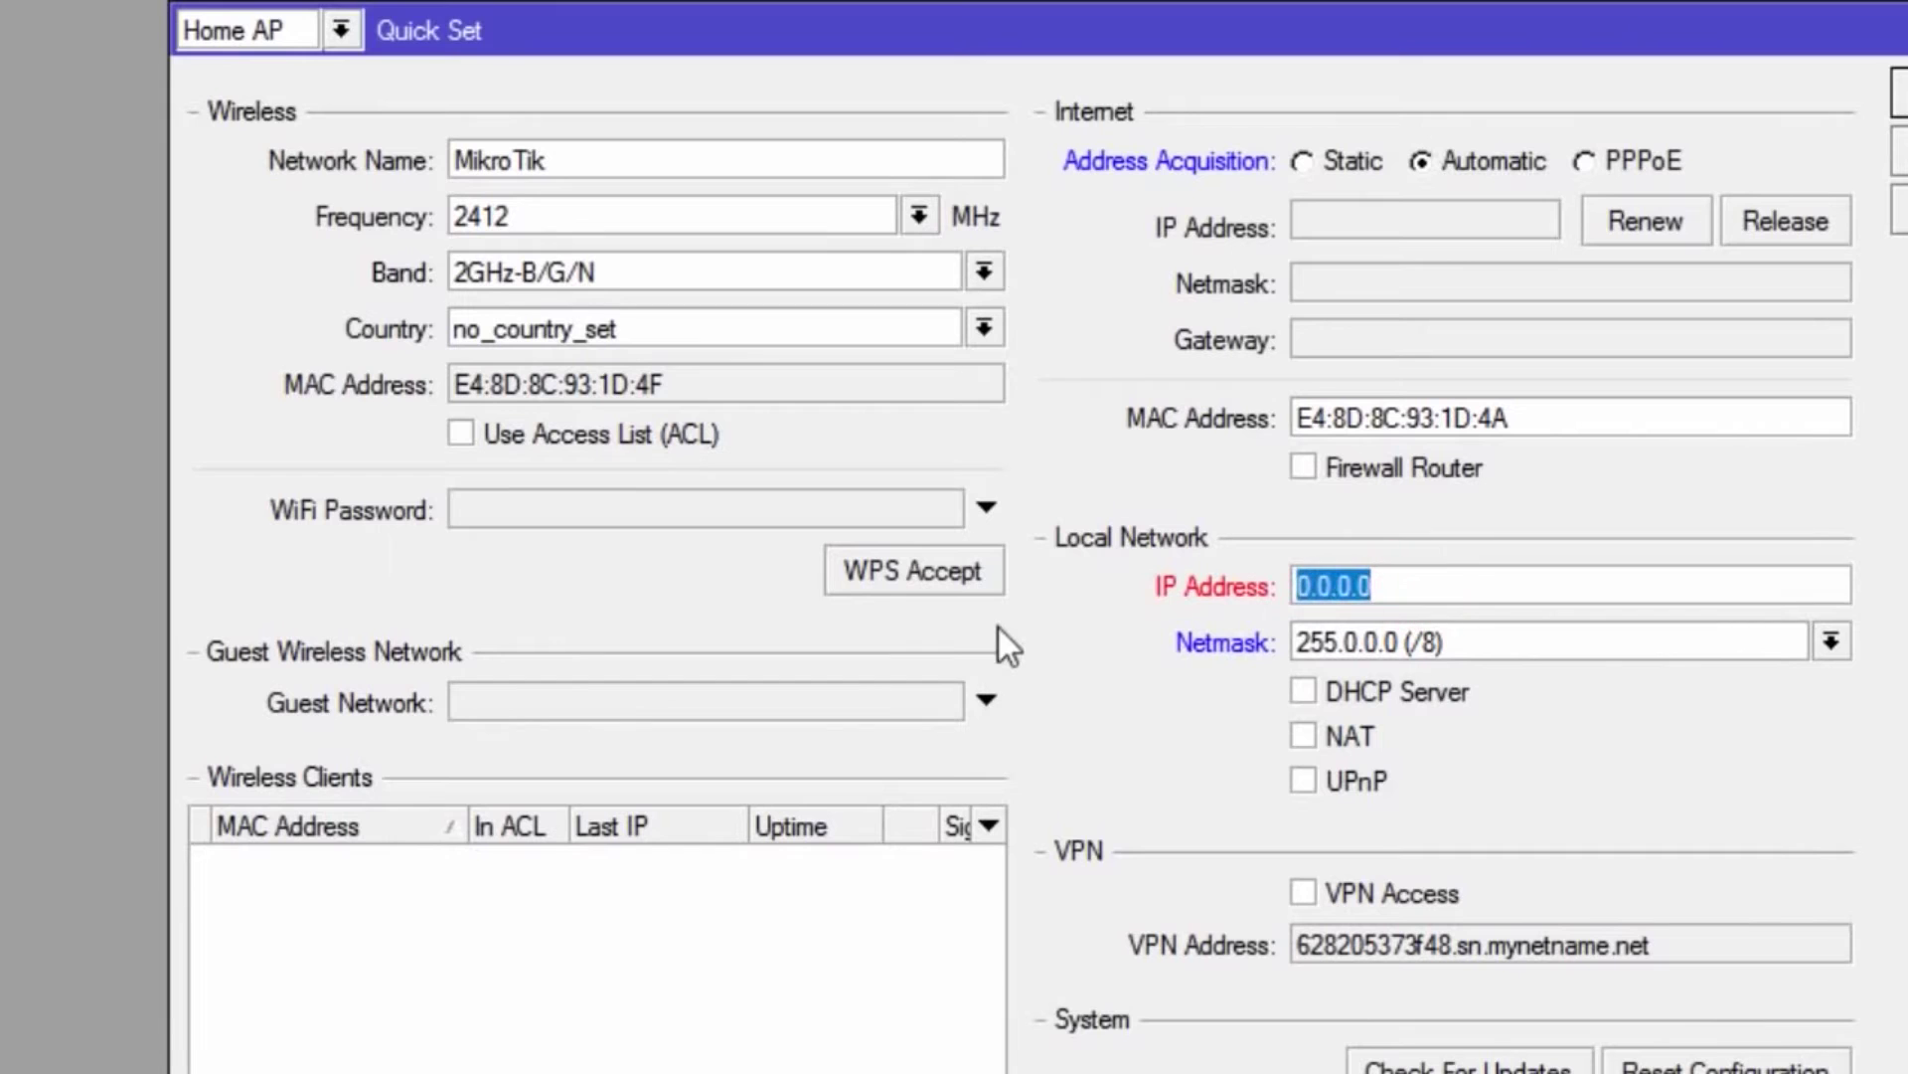
{"action": "type", "text": "192.16"}
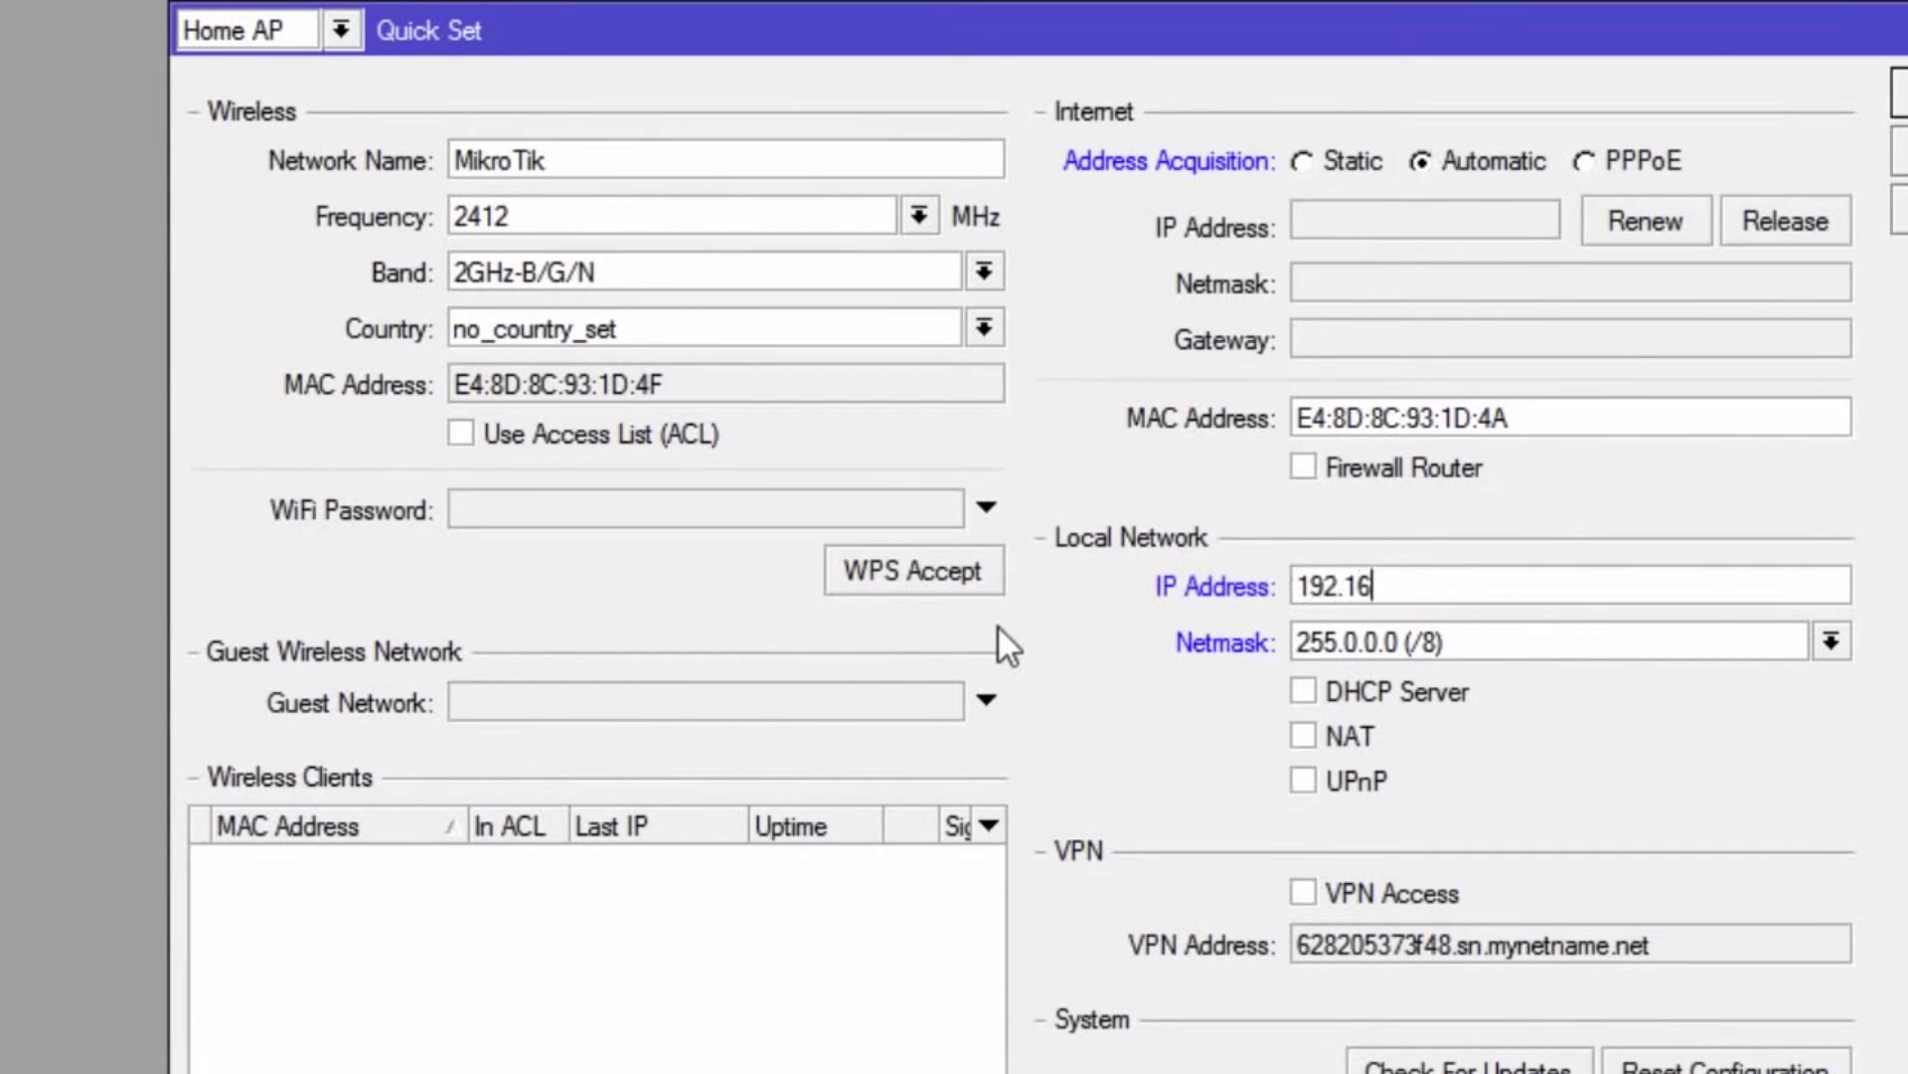
{"action": "type", "text": "8.5.1"}
{"action": "left_click", "coordinate": [1832, 642]}
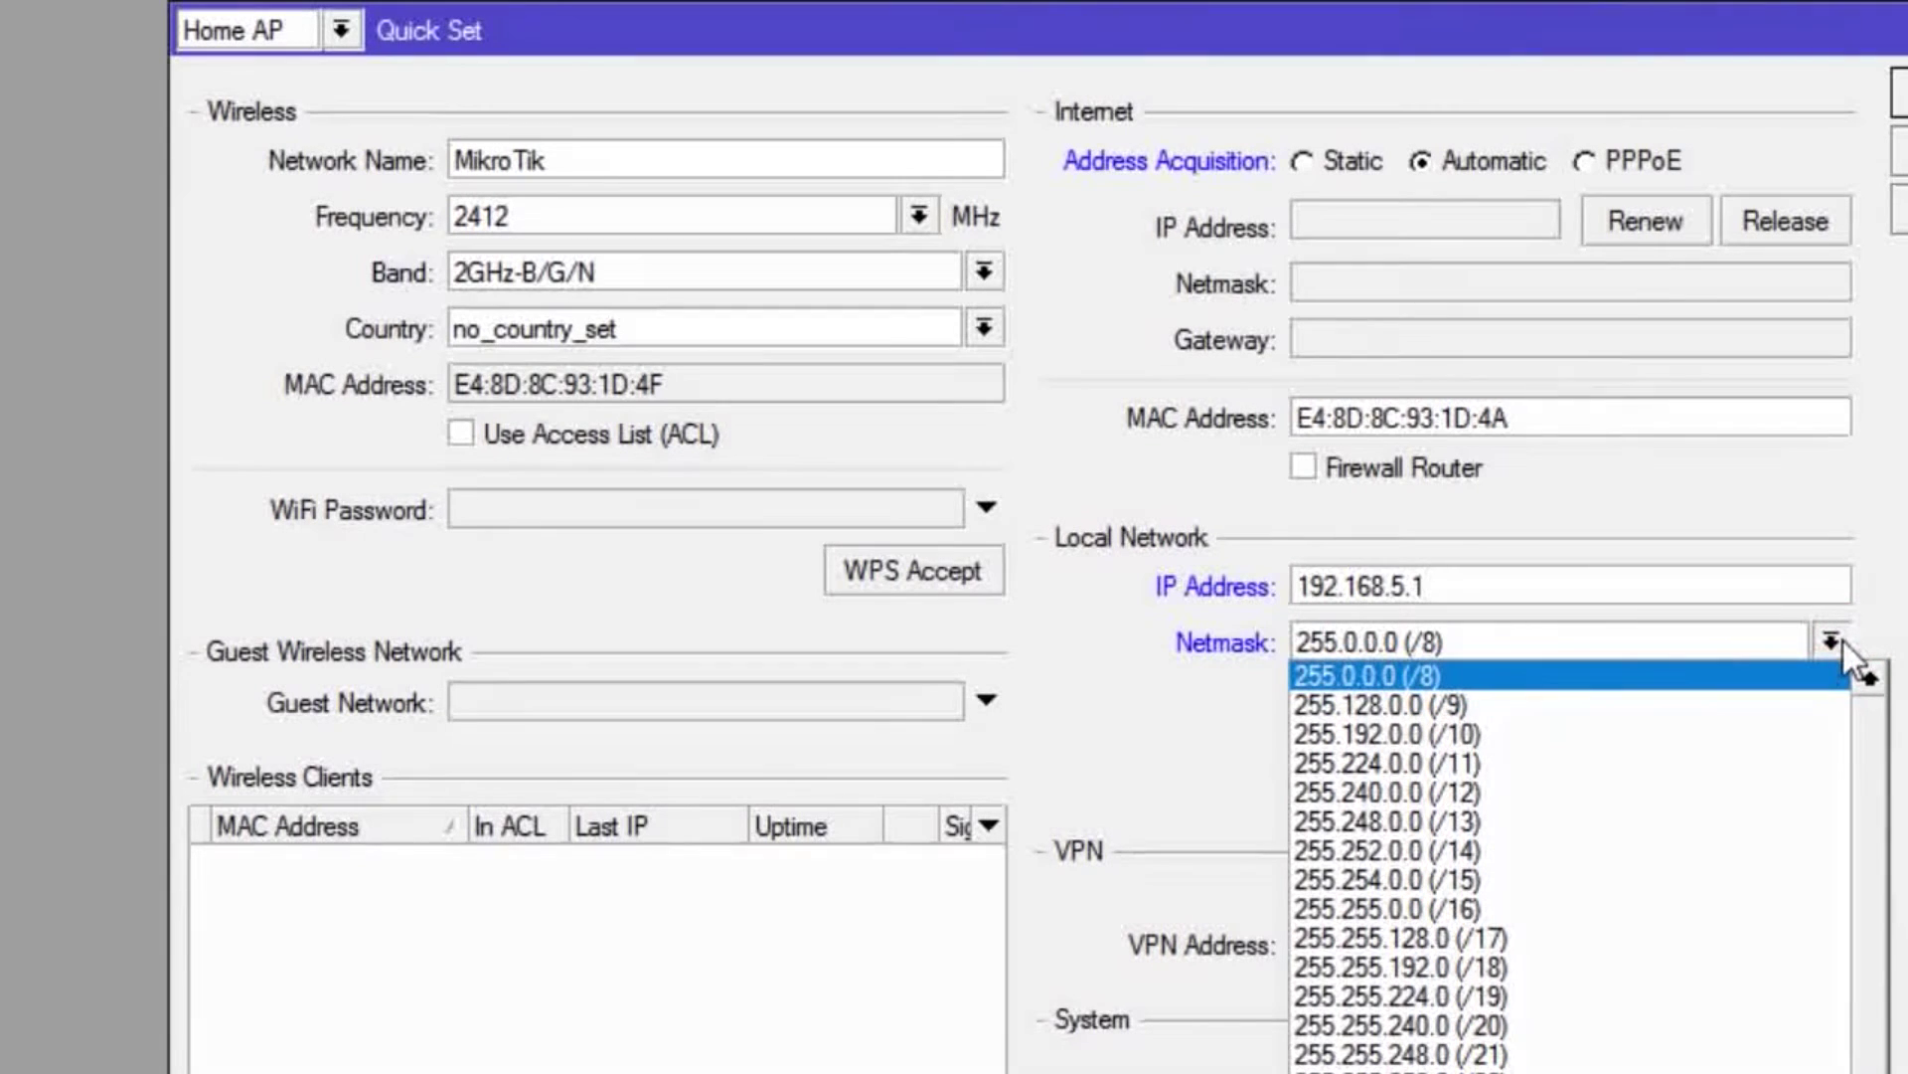
{"action": "scroll", "coordinate": [1660, 902], "scroll_direction": "down", "scroll_amount": 3}
{"action": "left_click", "coordinate": [1660, 902]}
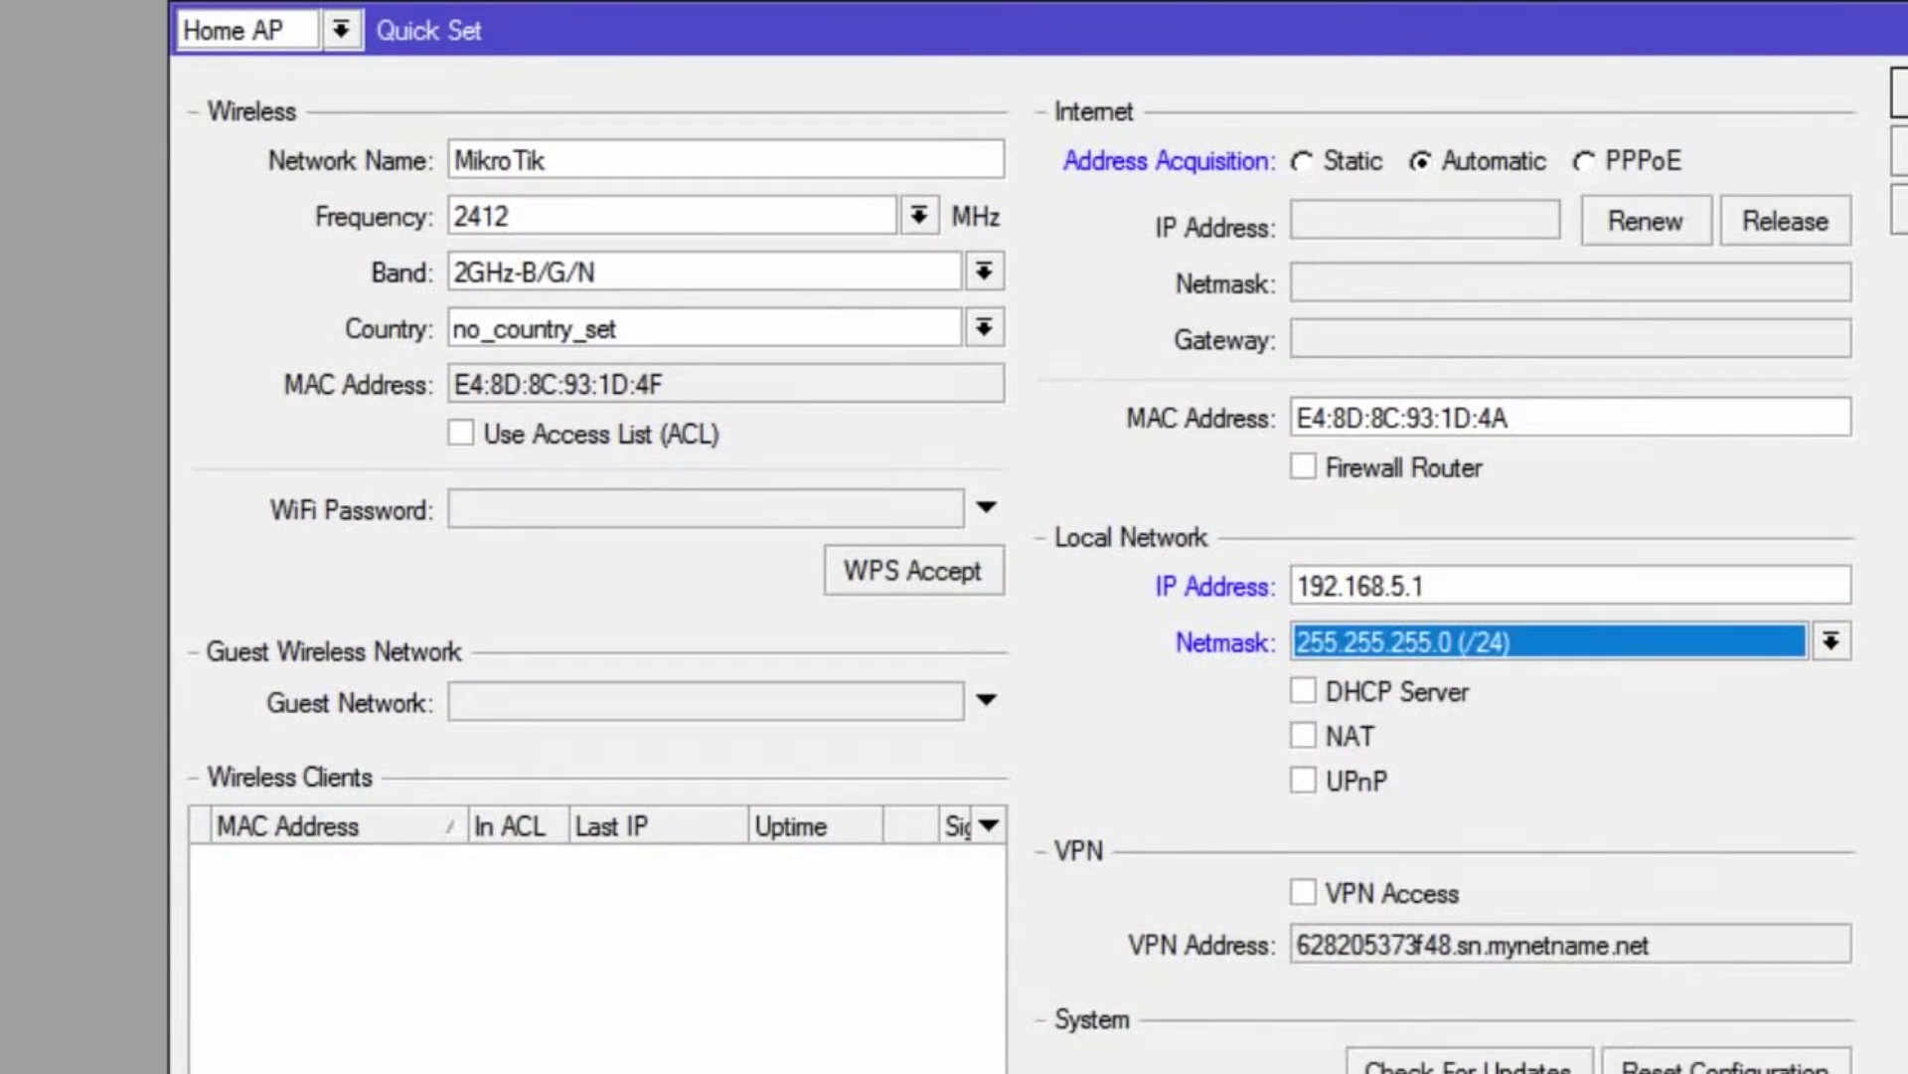
Enable the DHCP server with range 192.168.5.10-192.168.5.254, enable NAT, and apply the Quick Set configuration.
{"action": "left_click", "coordinate": [1305, 690]}
{"action": "left_click", "coordinate": [1367, 742]}
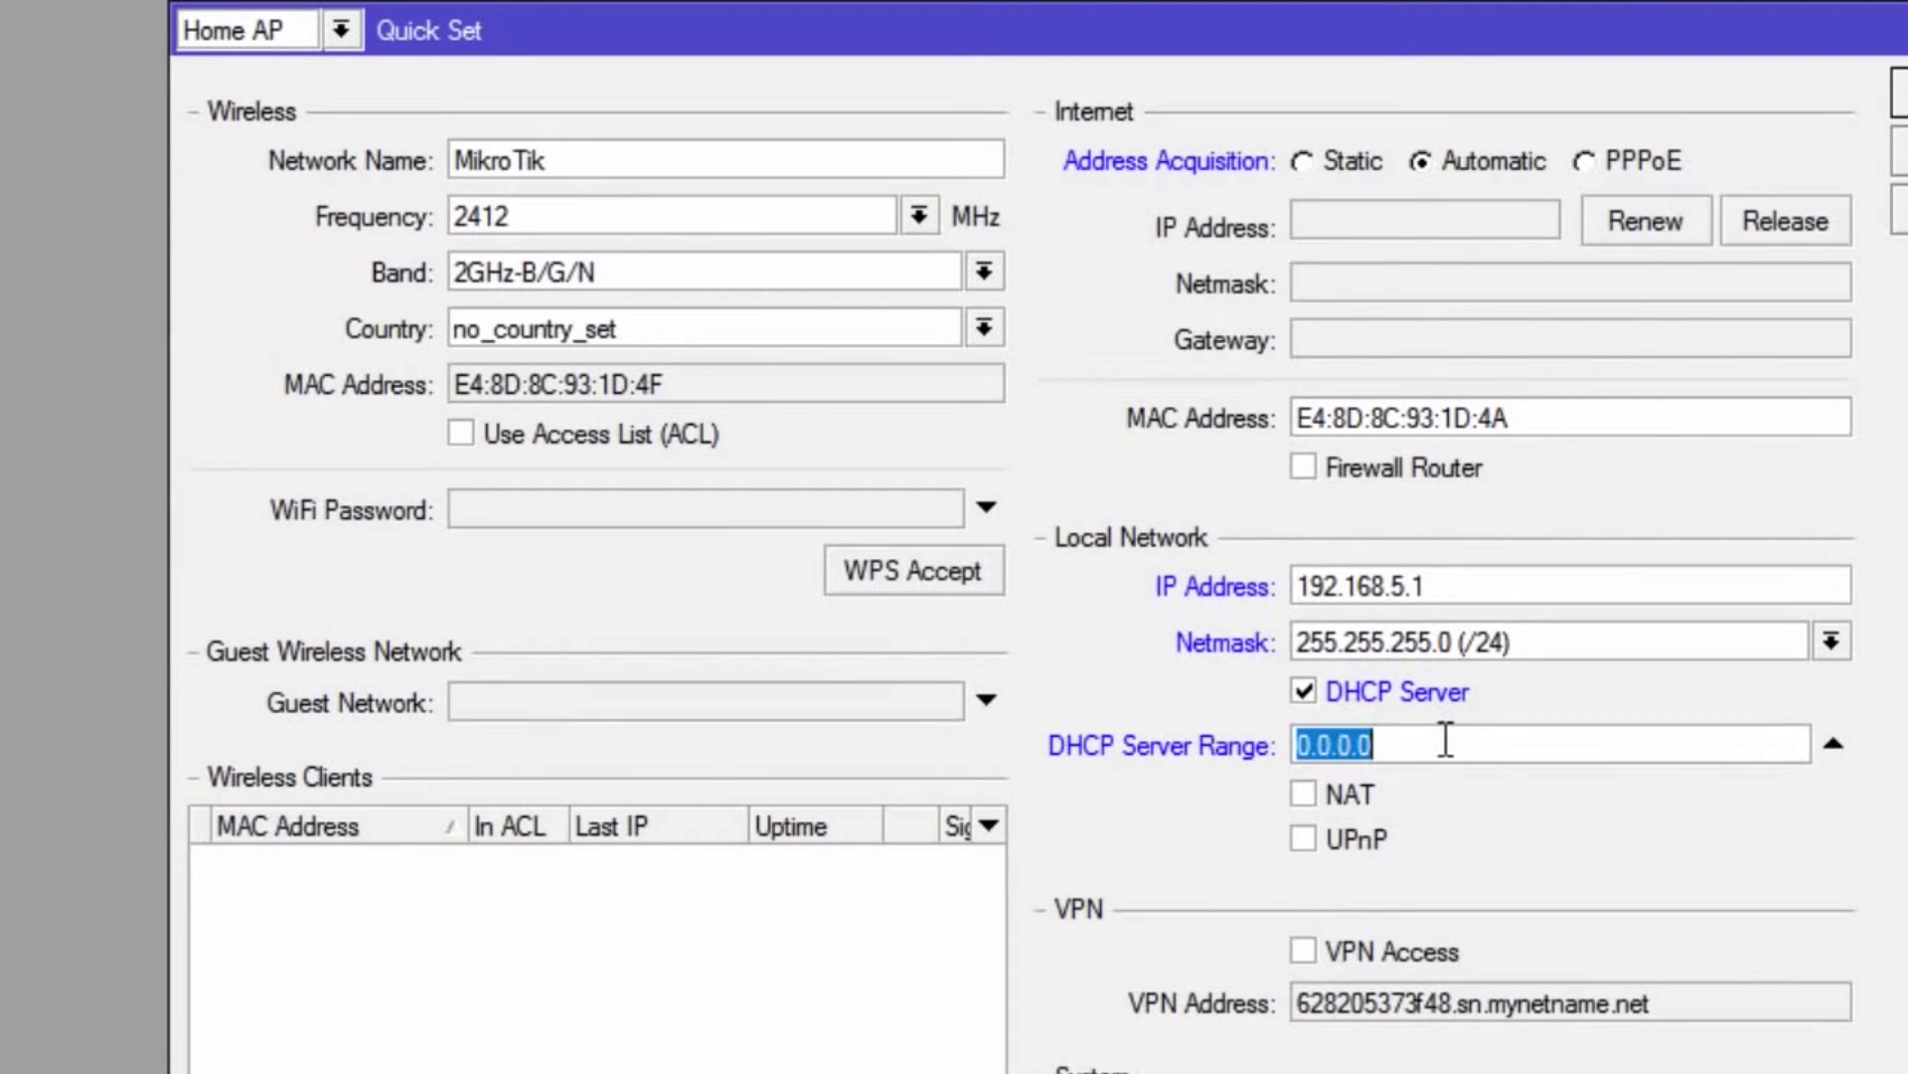
{"action": "type", "text": "192.1"}
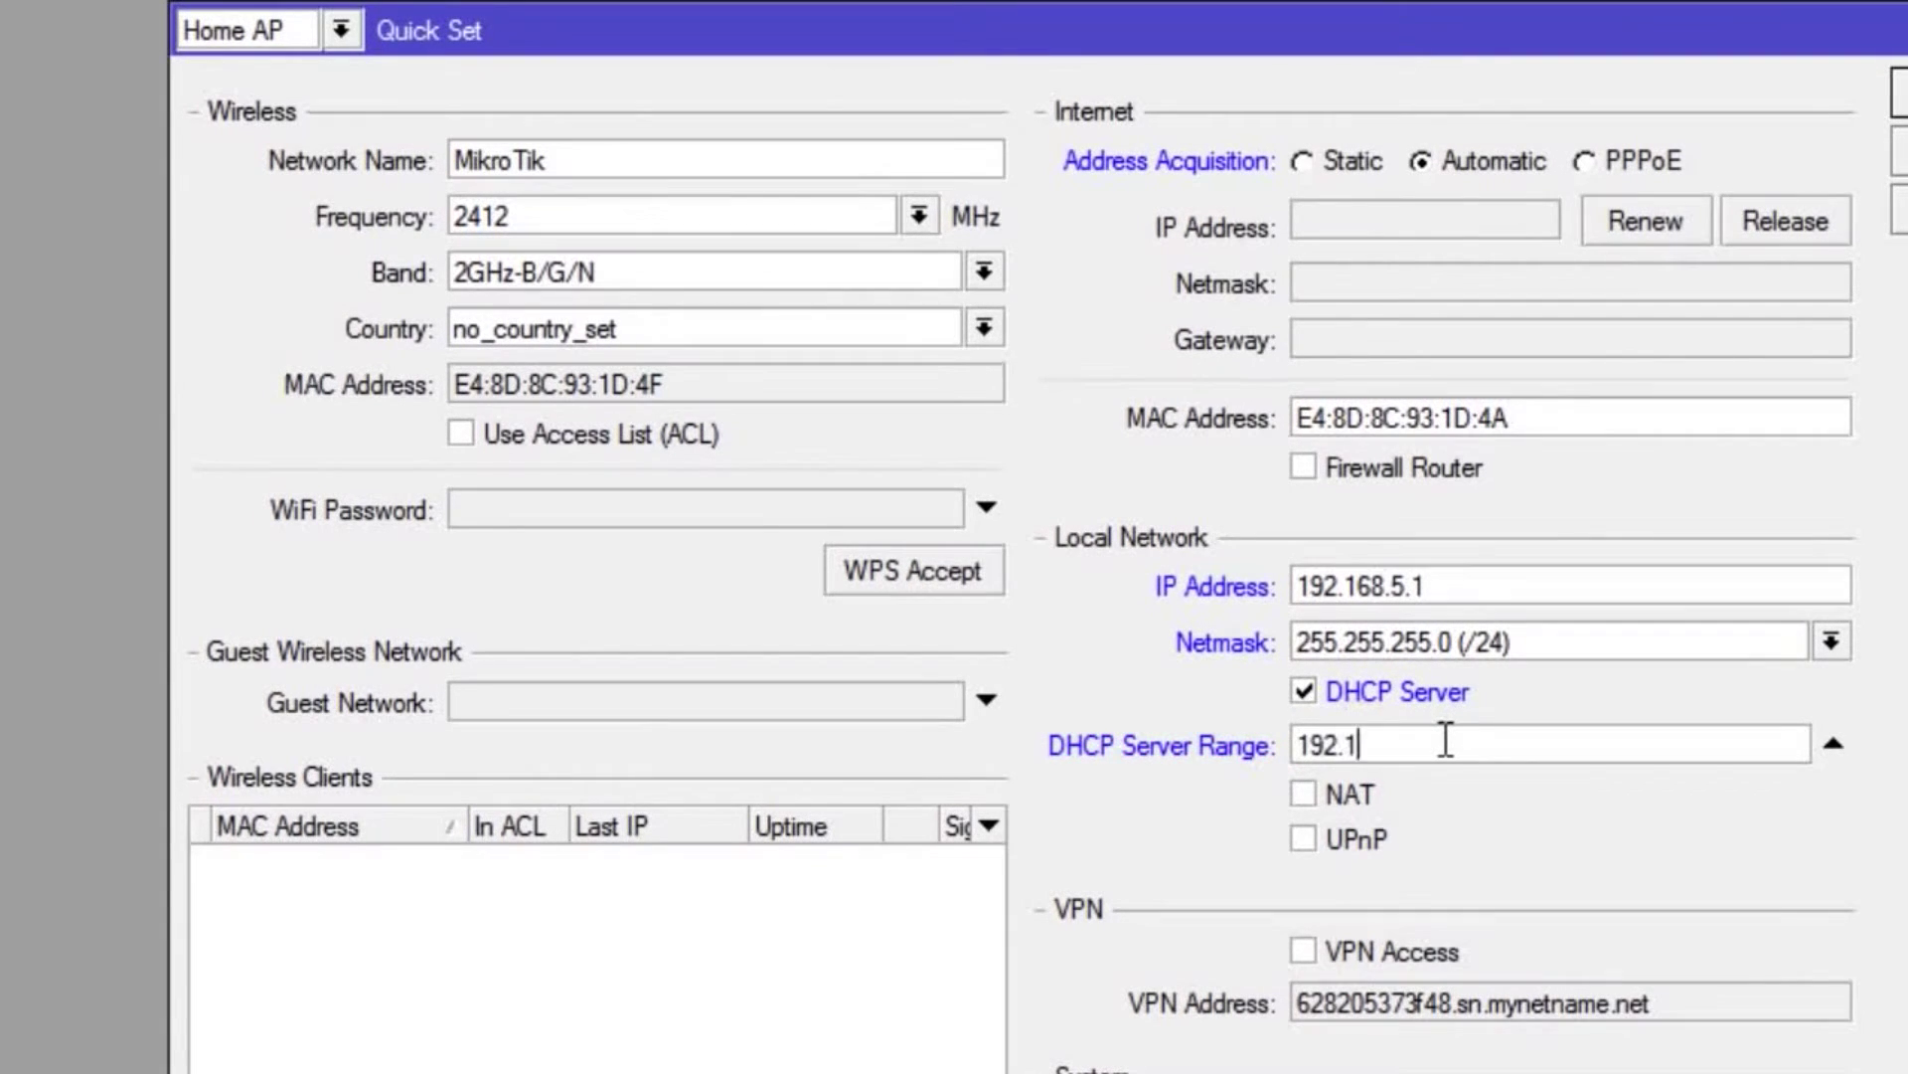
{"action": "type", "text": "68.5.10-"}
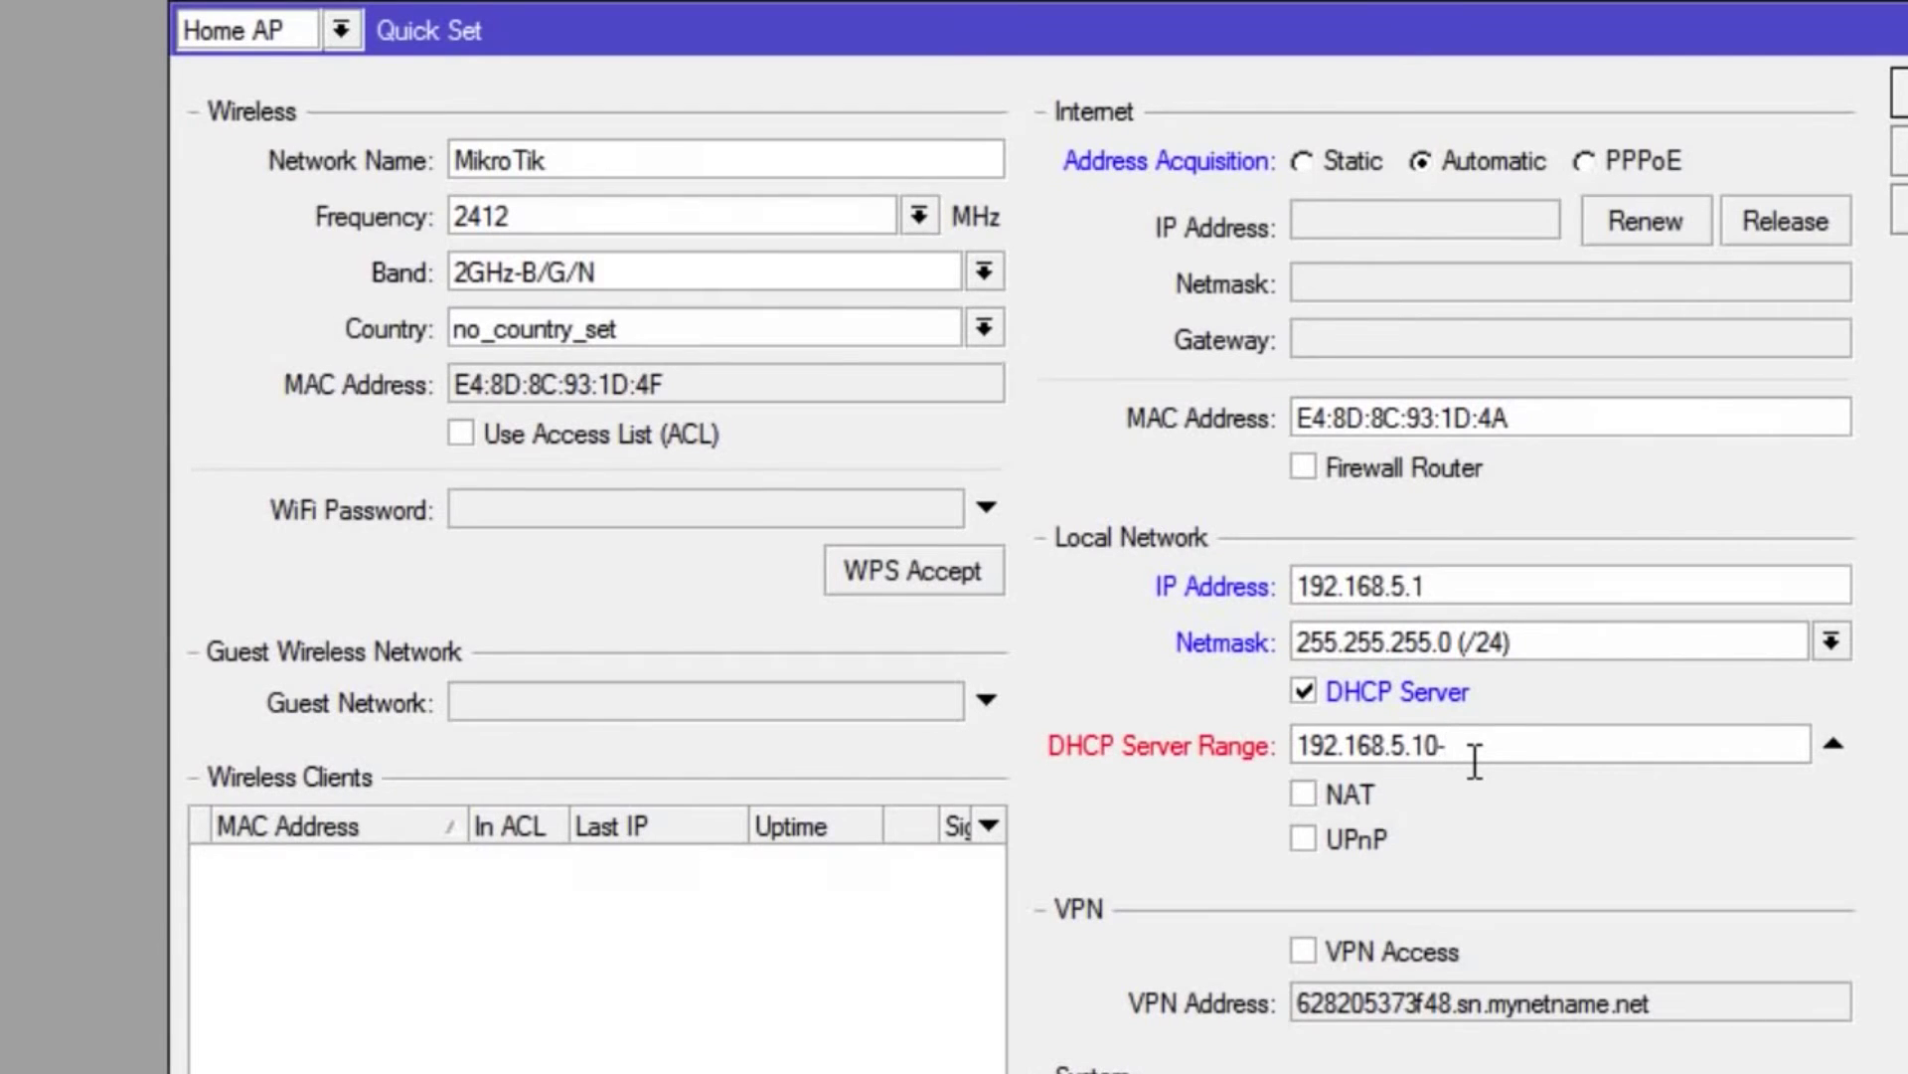
{"action": "type", "text": "192.168.5.254"}
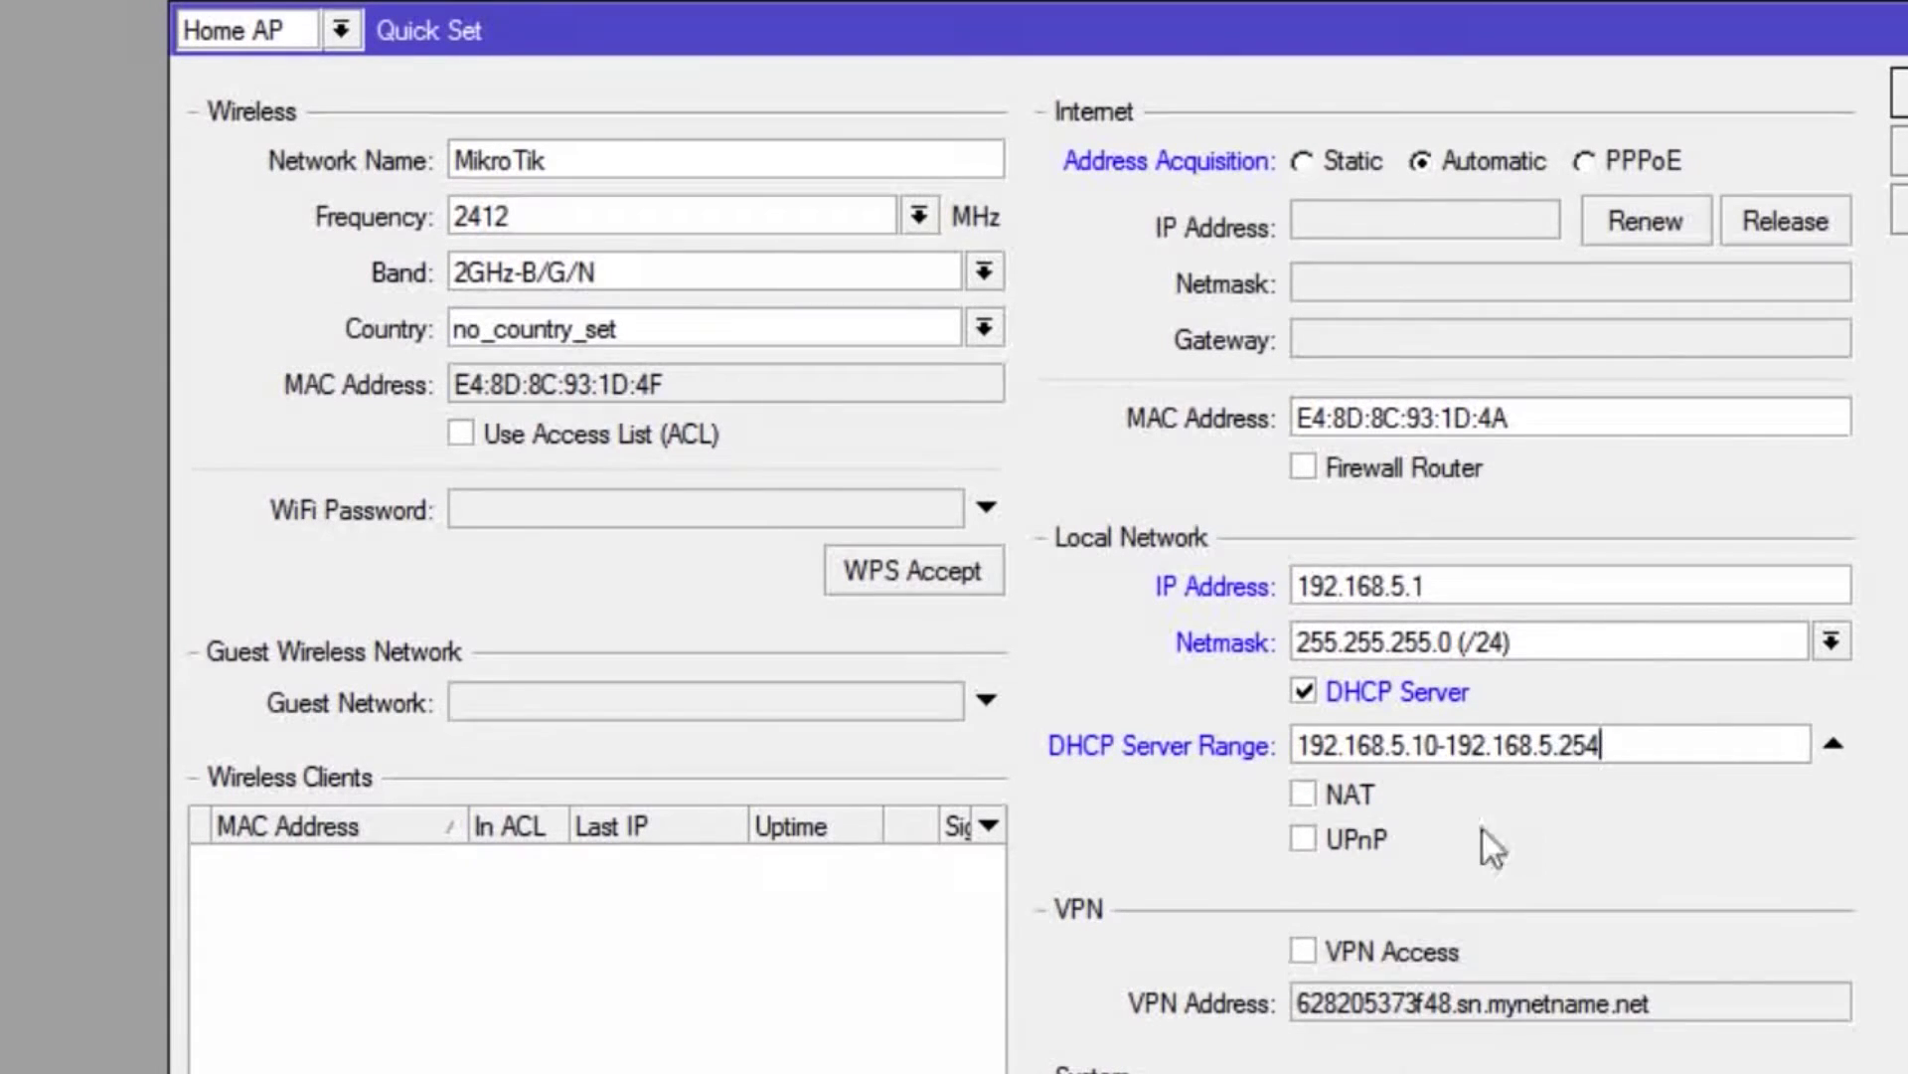
{"action": "left_click", "coordinate": [1301, 796]}
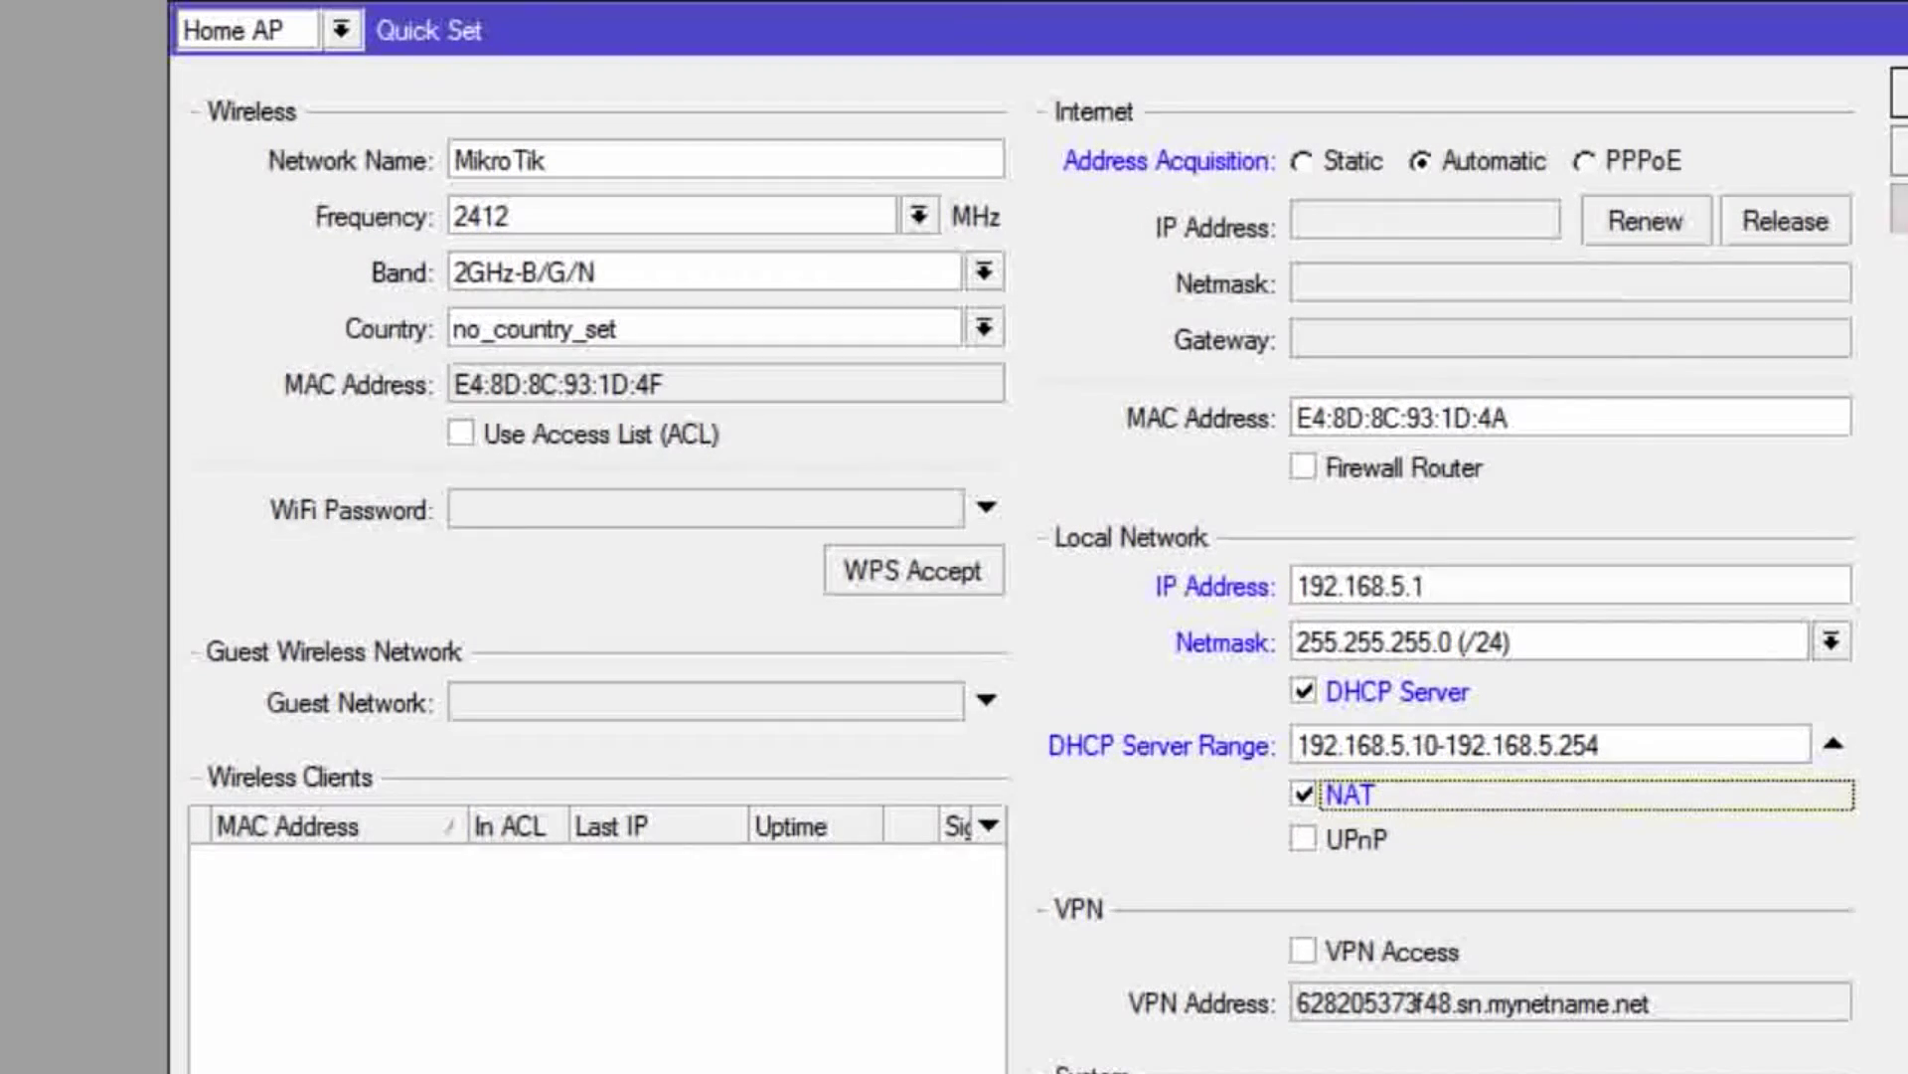
{"action": "left_click", "coordinate": [1897, 211]}
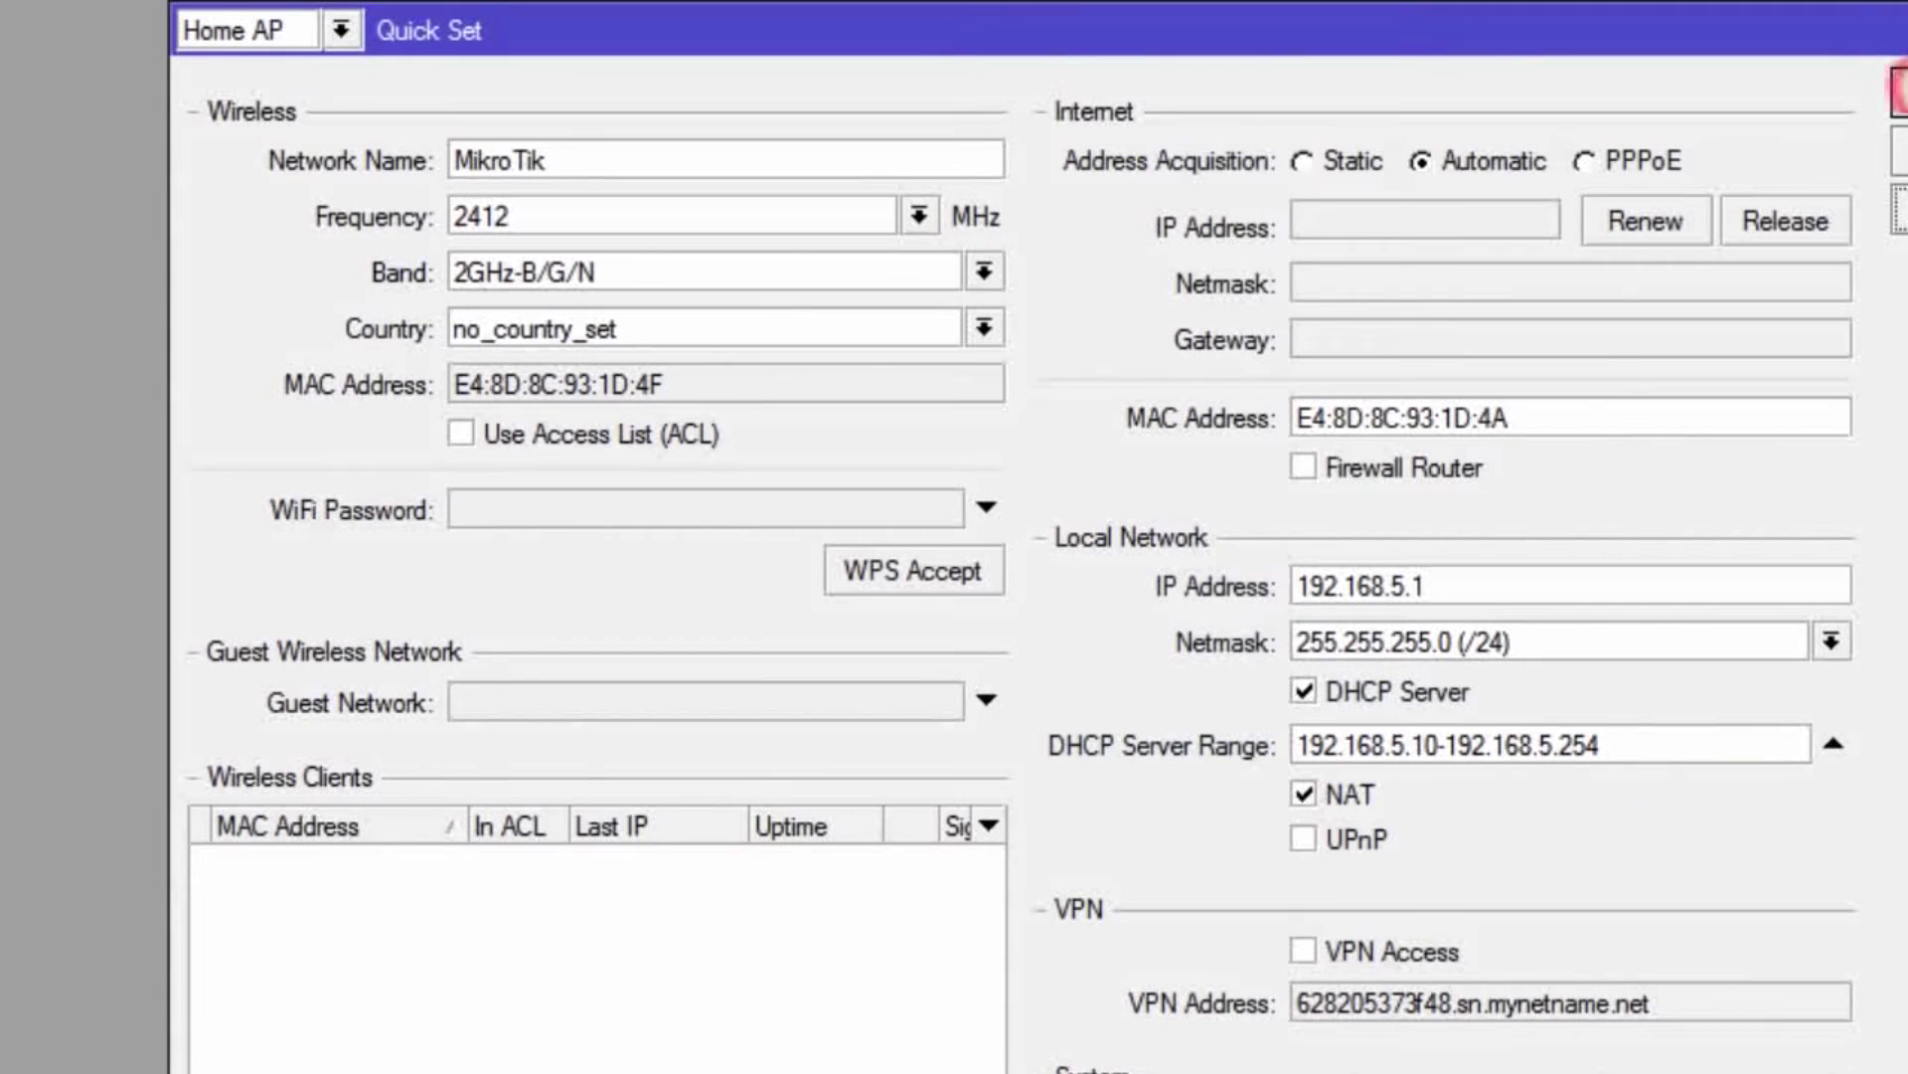
{"action": "left_click", "coordinate": [1901, 91]}
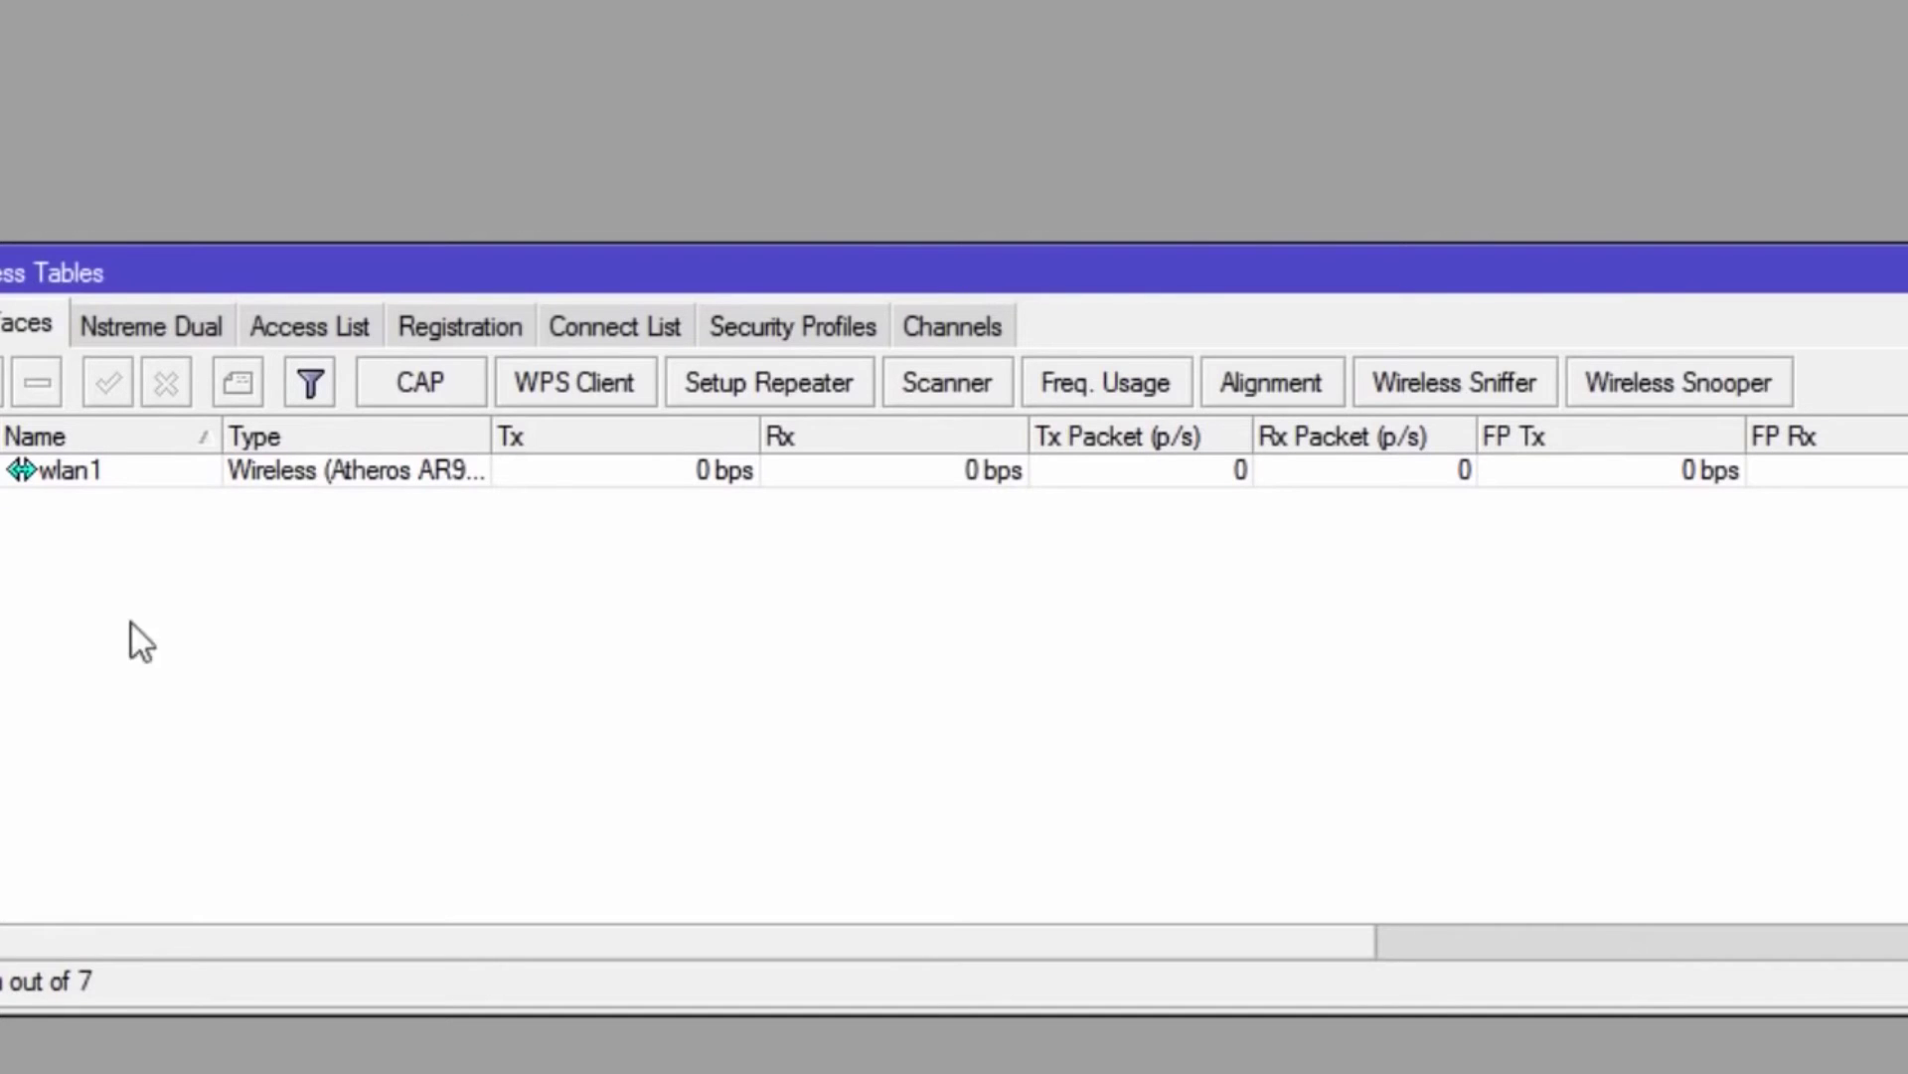
In the wlan1 interface's wireless settings, keep the mode as ap bridge and set the frequency to auto.
{"action": "left_click", "coordinate": [69, 479]}
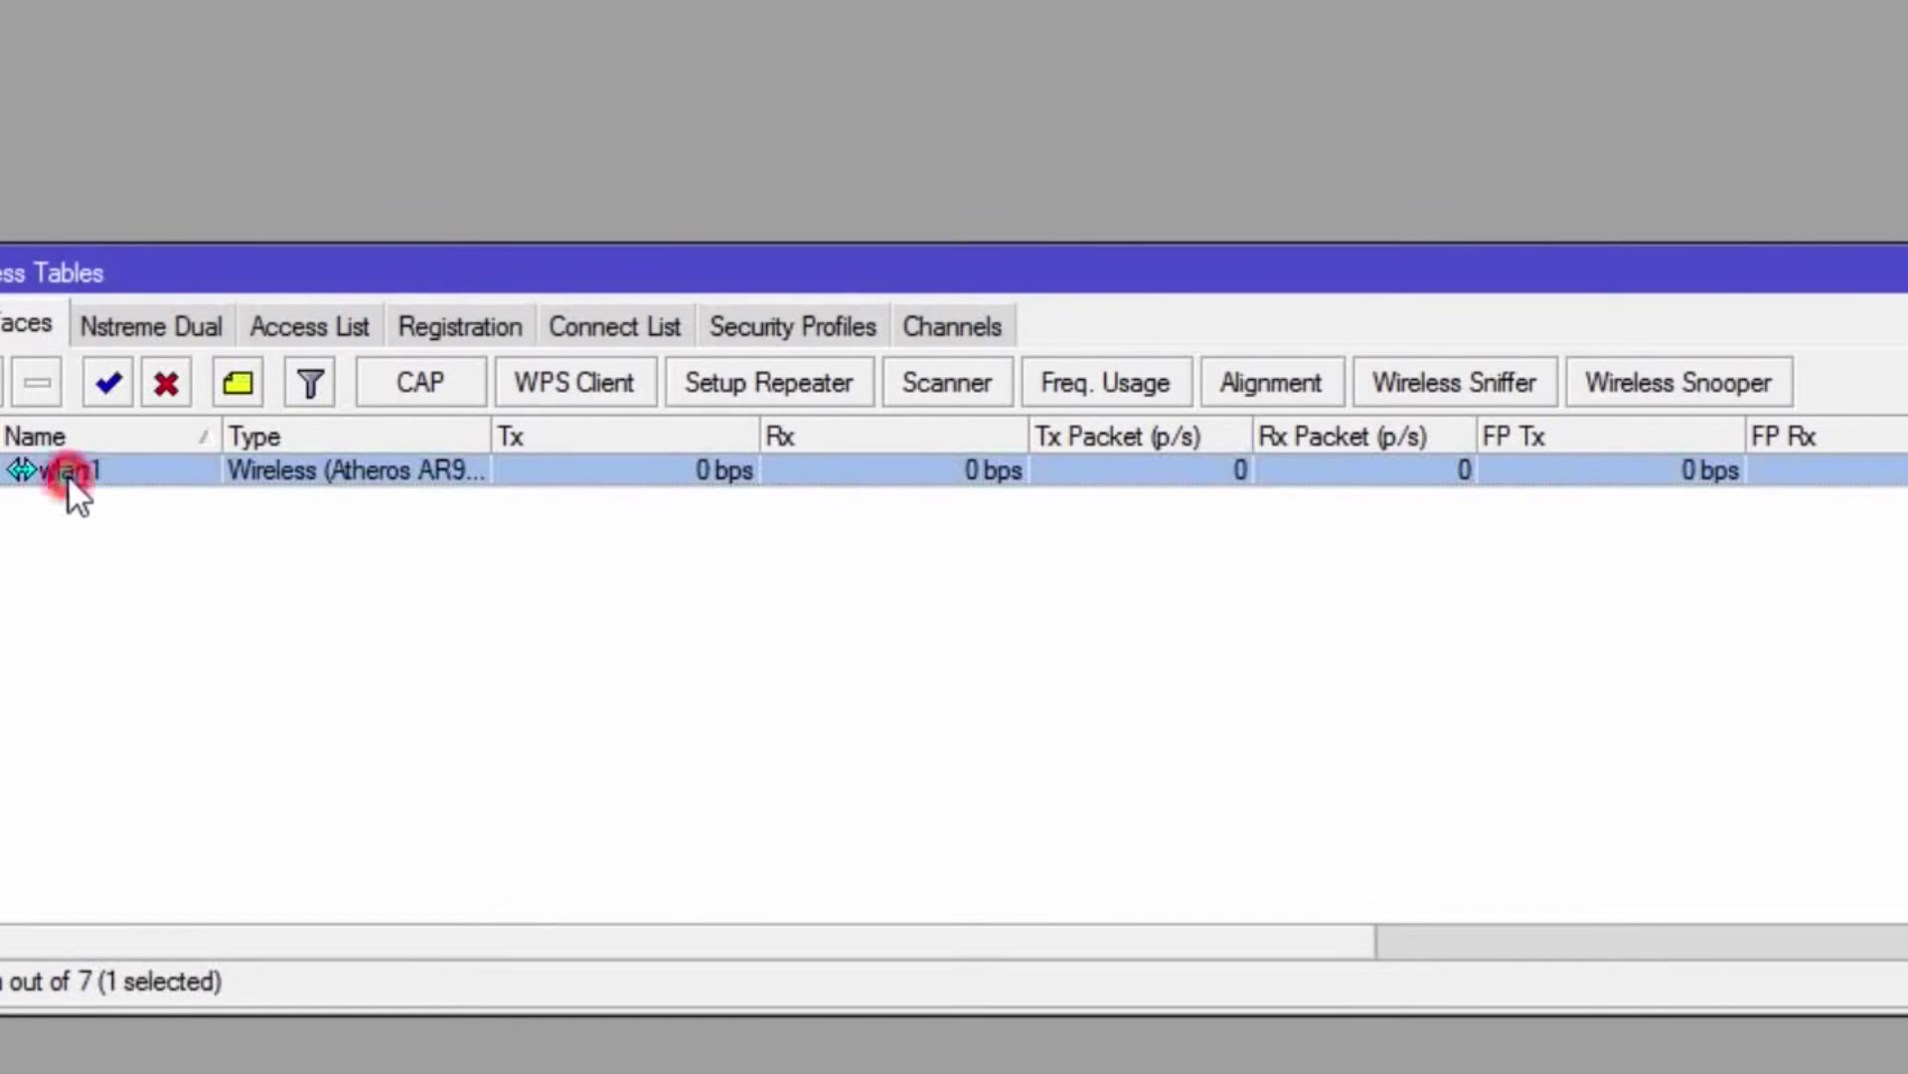
{"action": "double_click", "coordinate": [70, 478]}
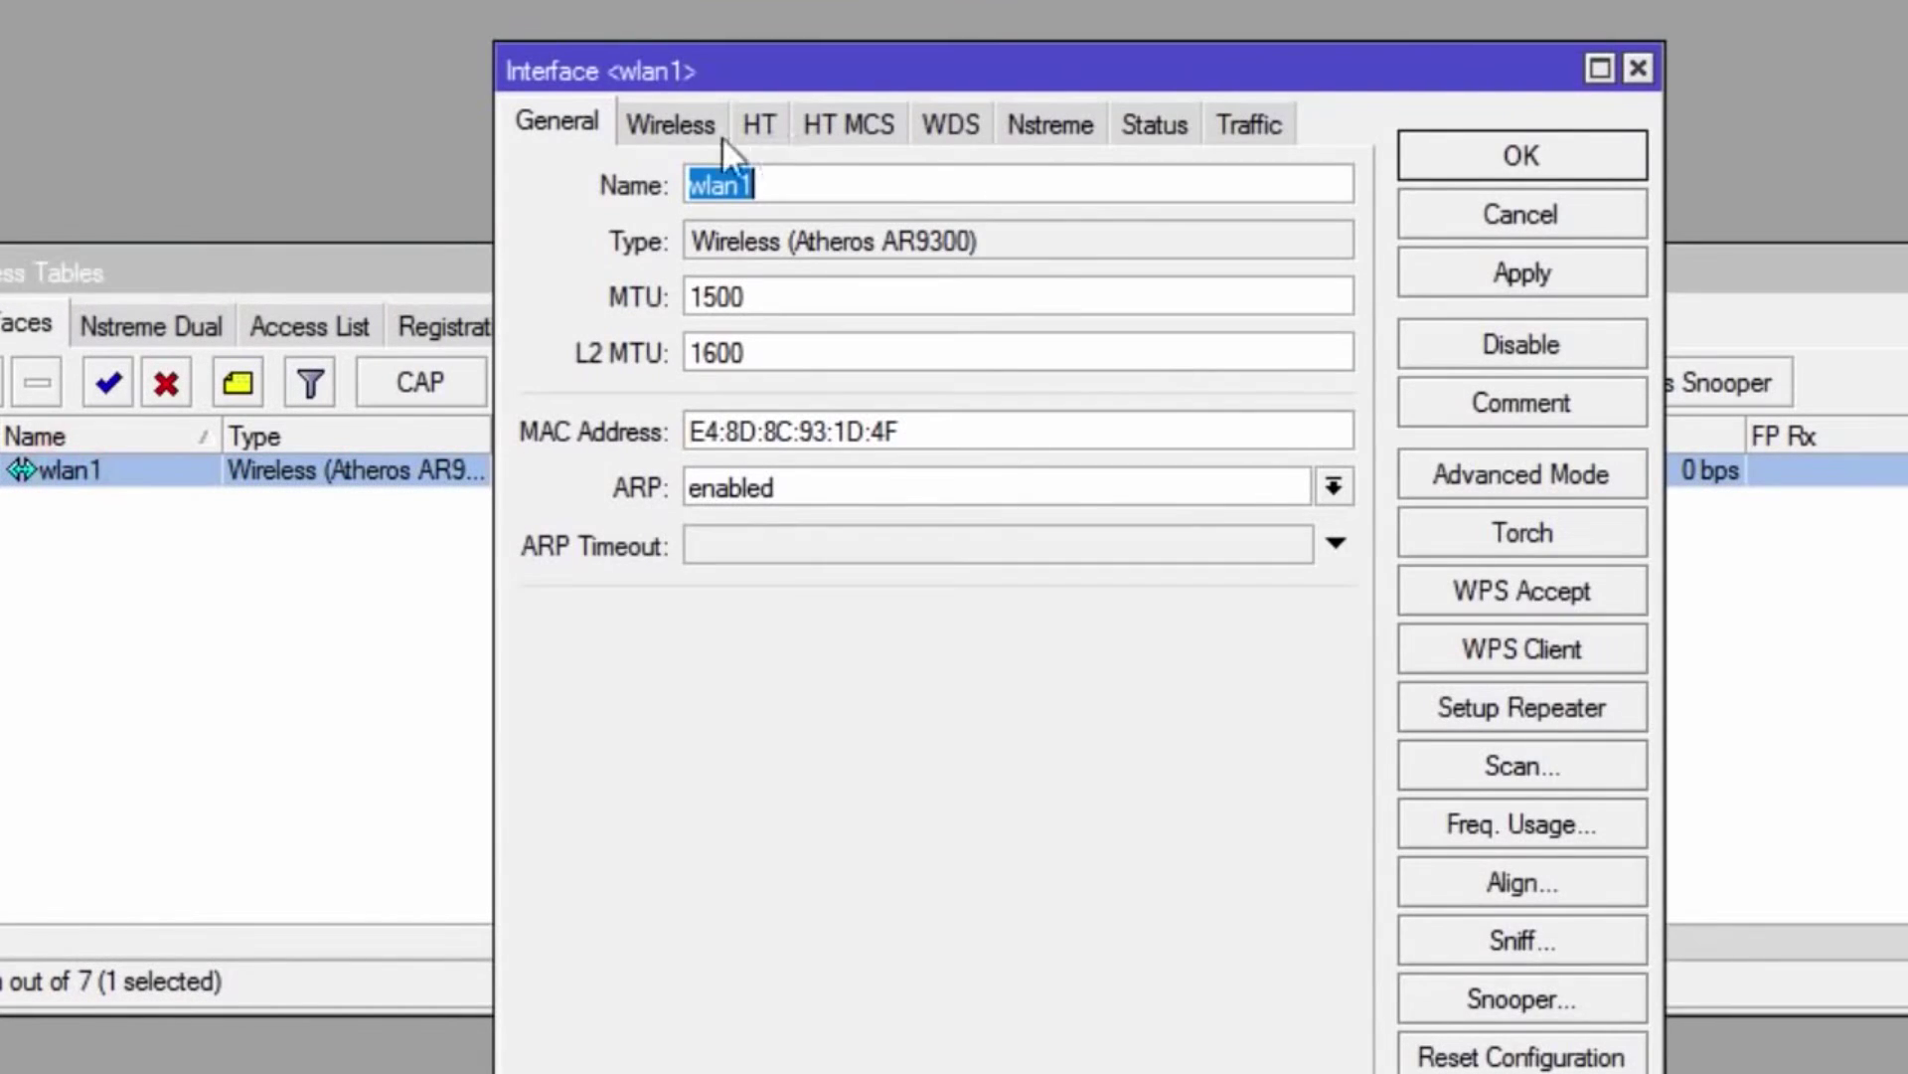
{"action": "left_click", "coordinate": [661, 131]}
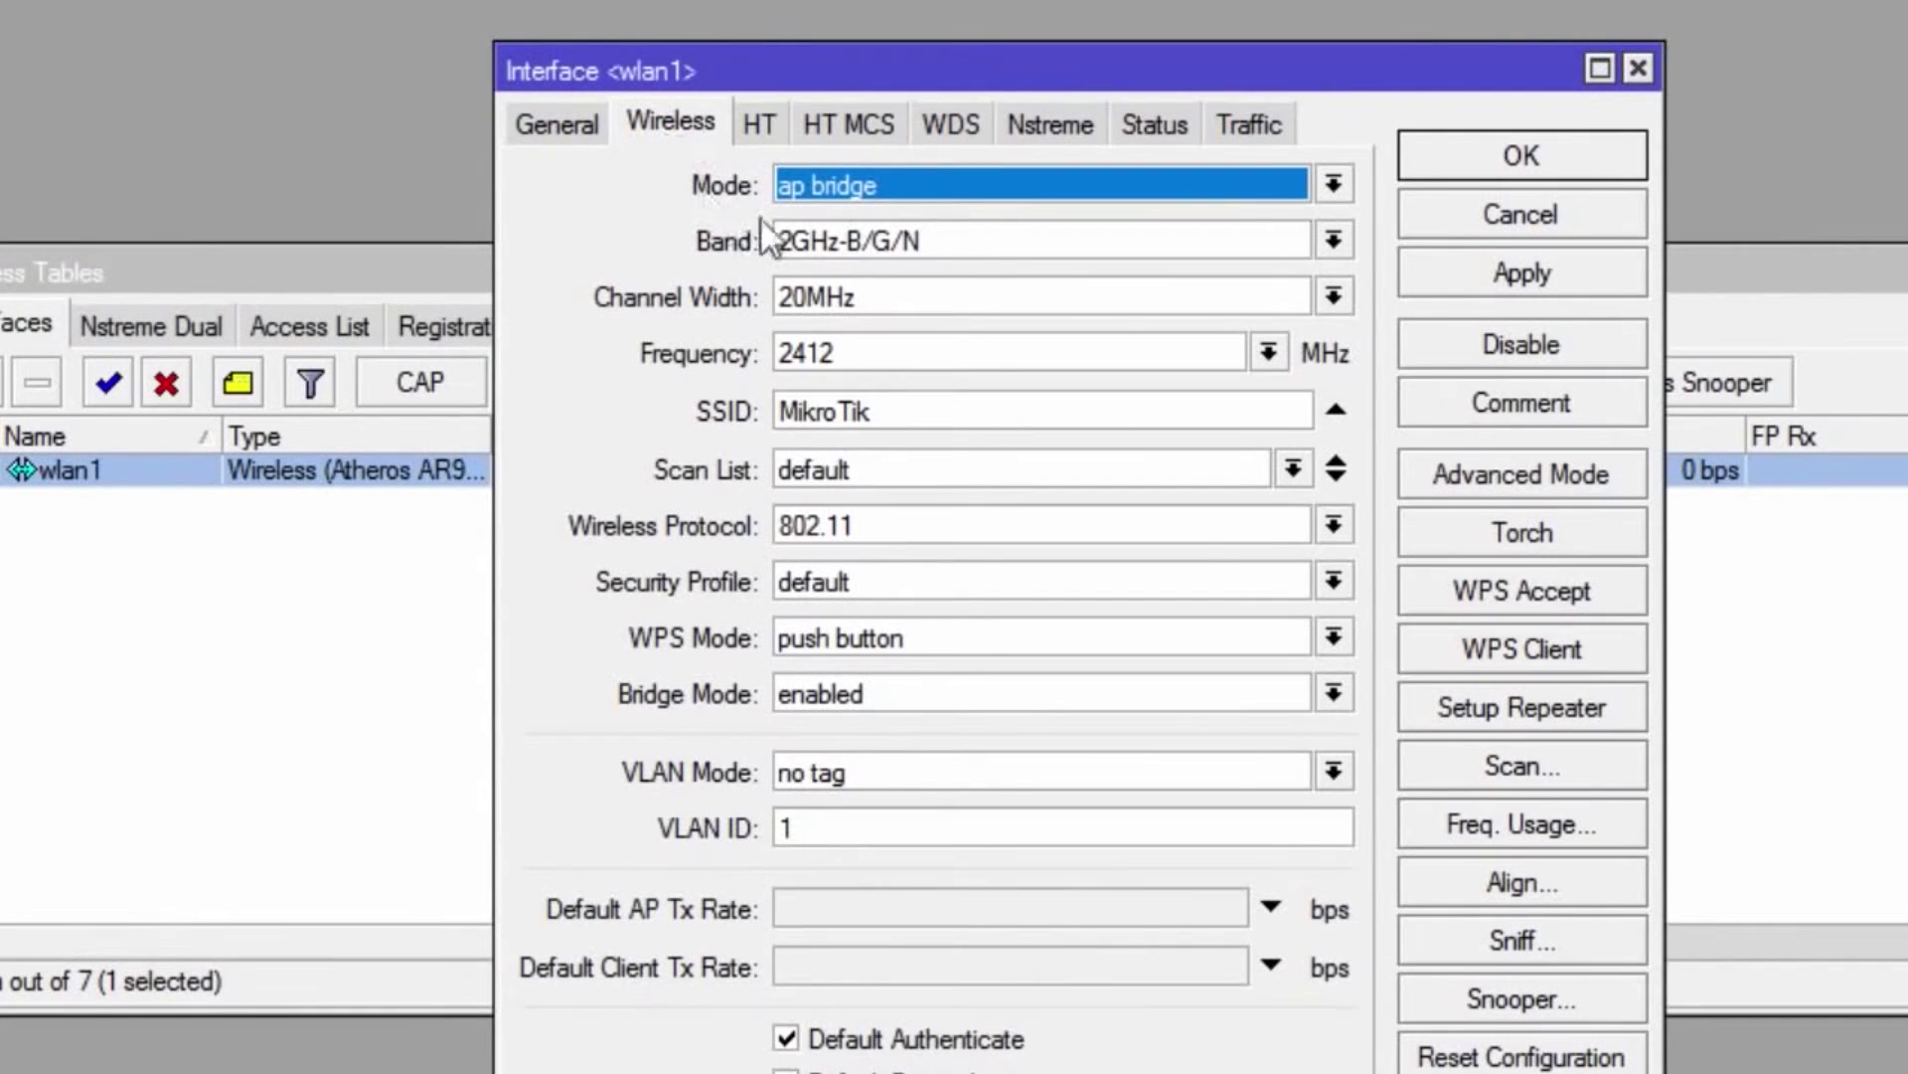
{"action": "left_click", "coordinate": [1005, 190]}
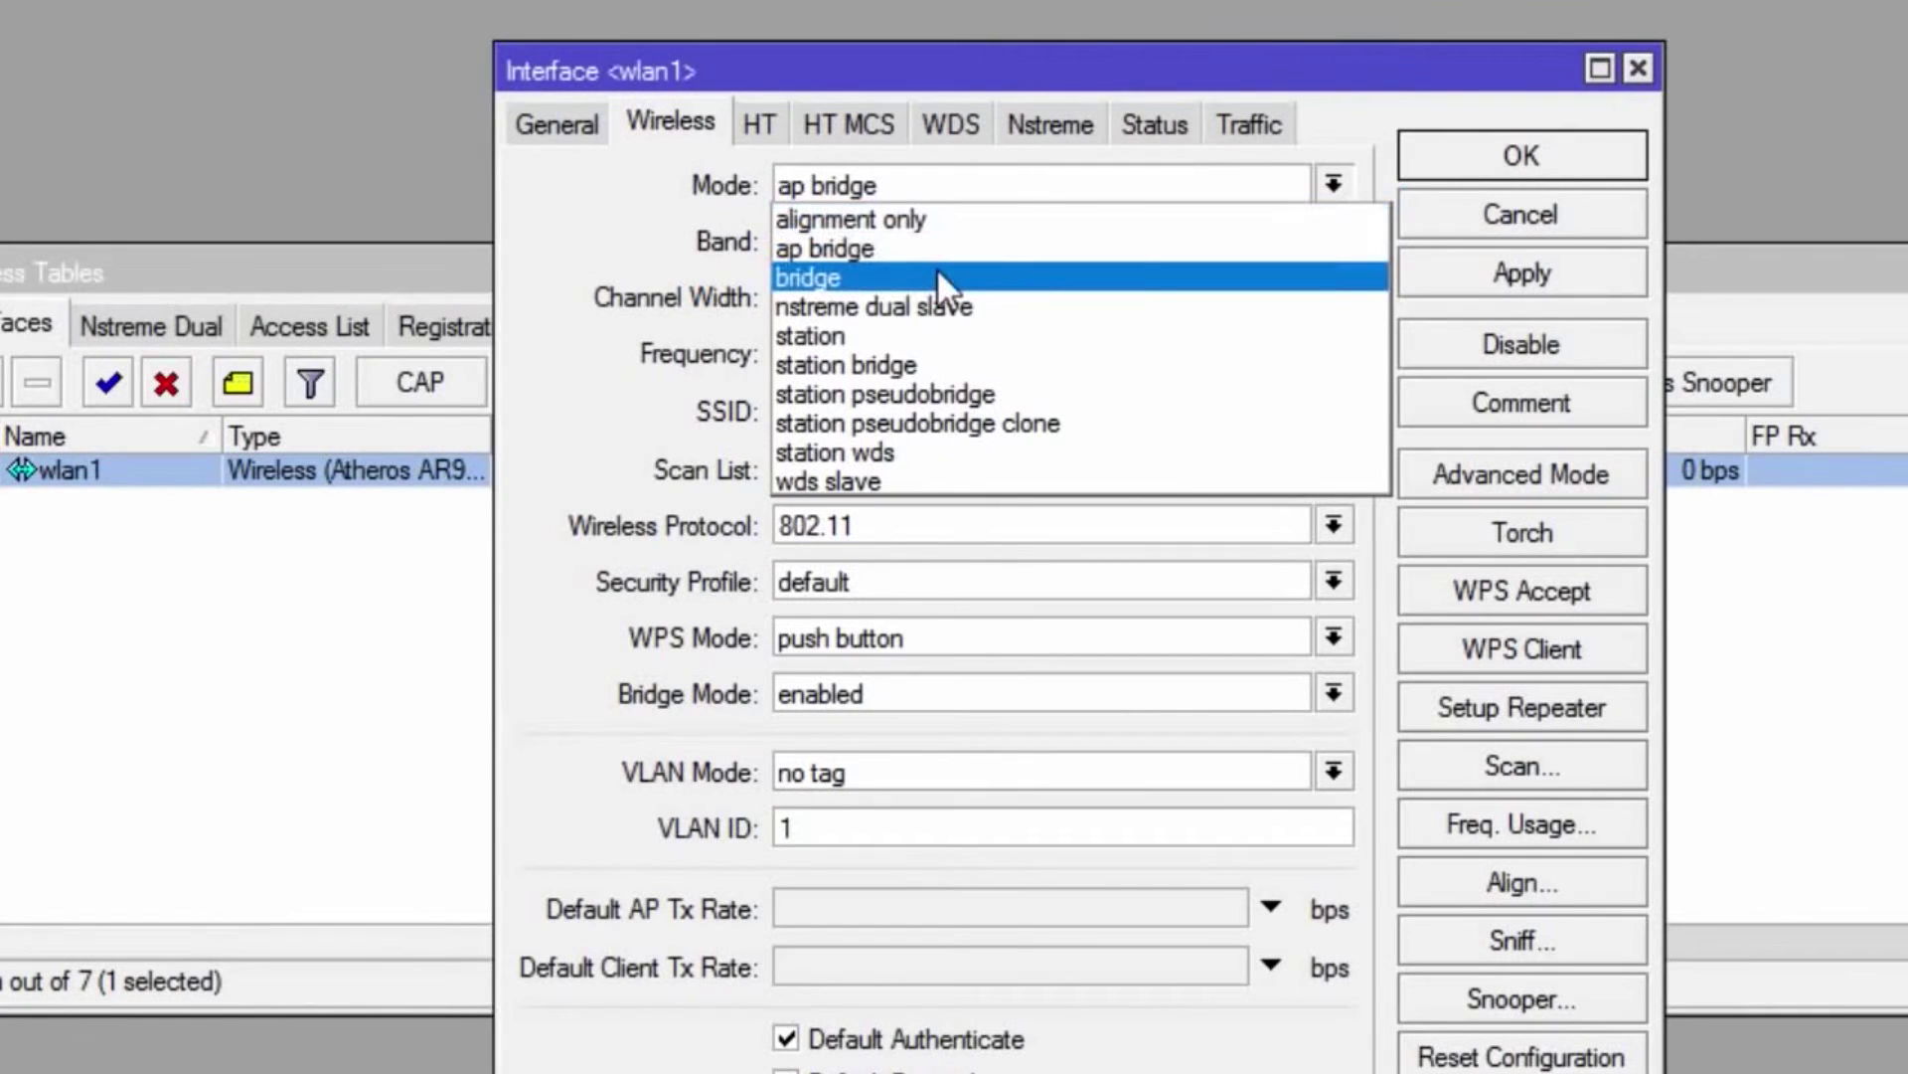
{"action": "key", "text": "Escape"}
{"action": "left_click", "coordinate": [931, 417]}
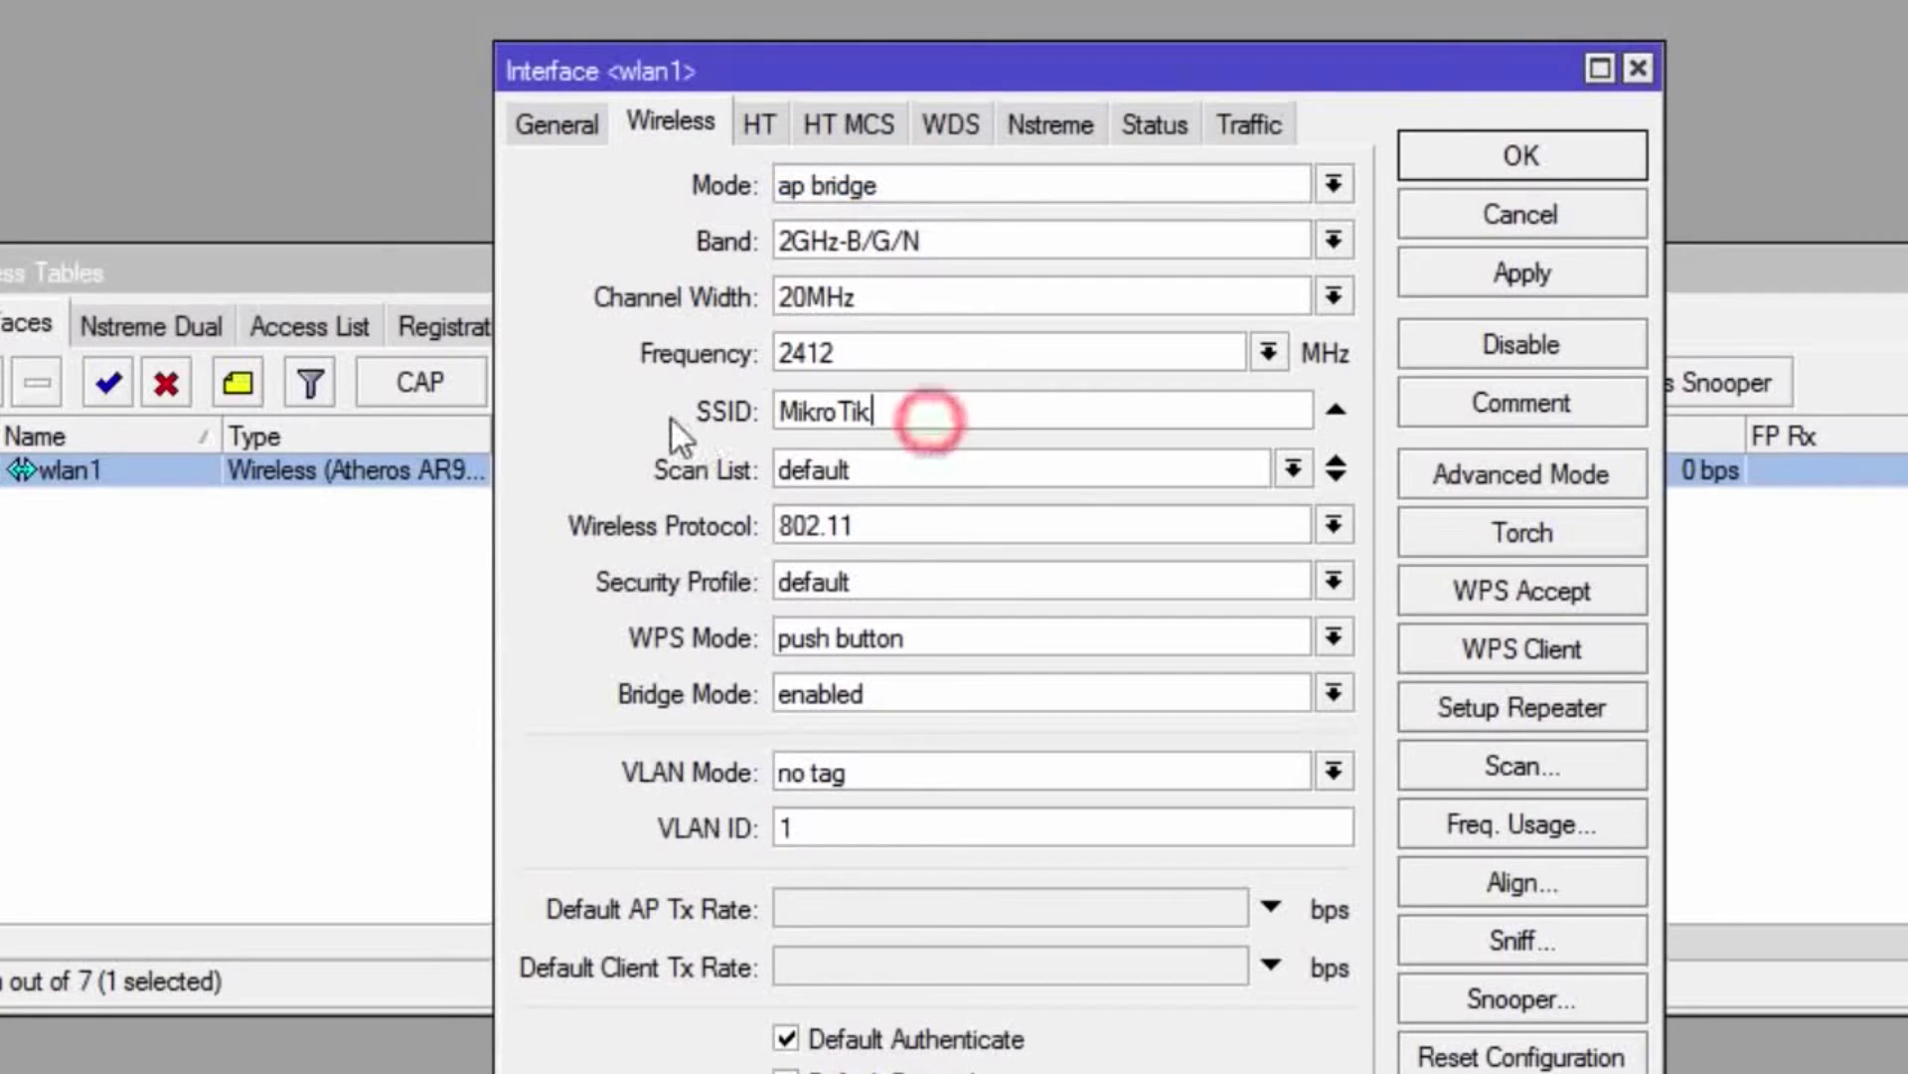
{"action": "left_click", "coordinate": [1023, 350]}
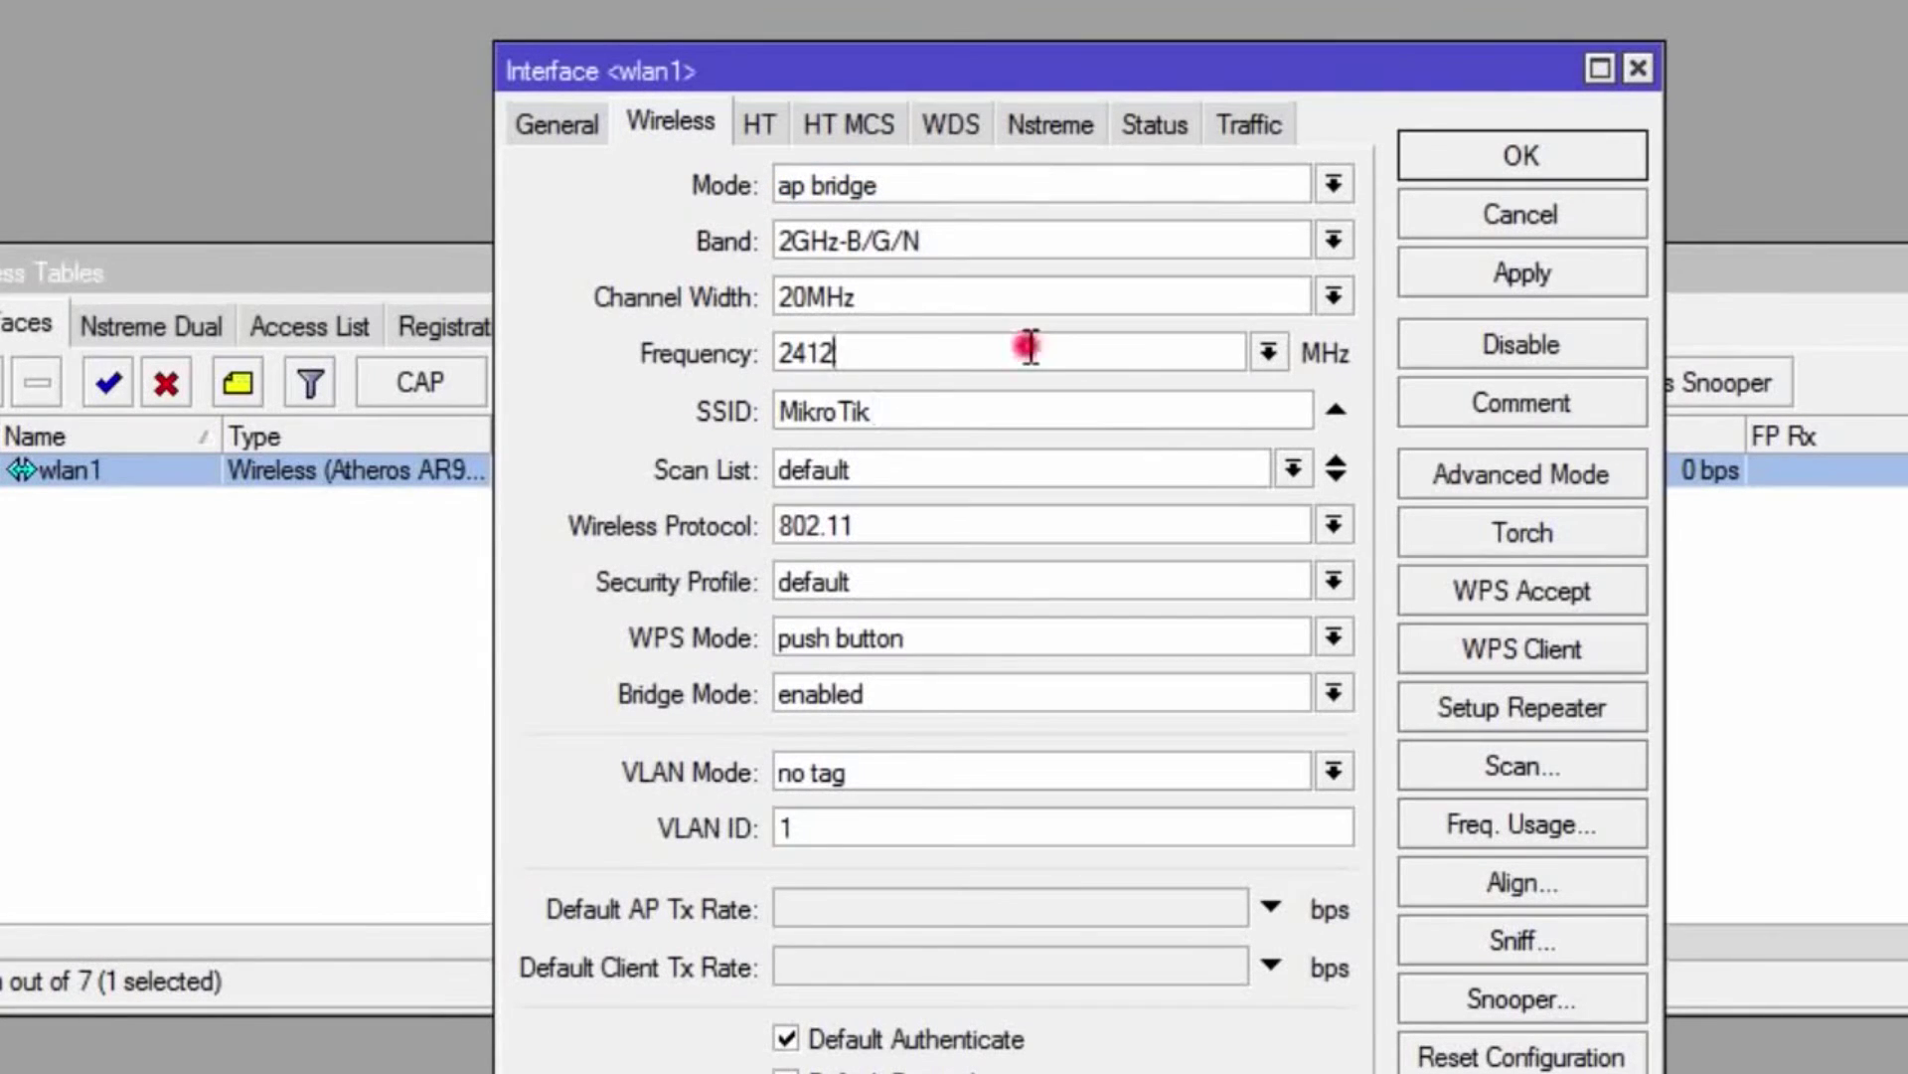
{"action": "left_click", "coordinate": [1270, 353]}
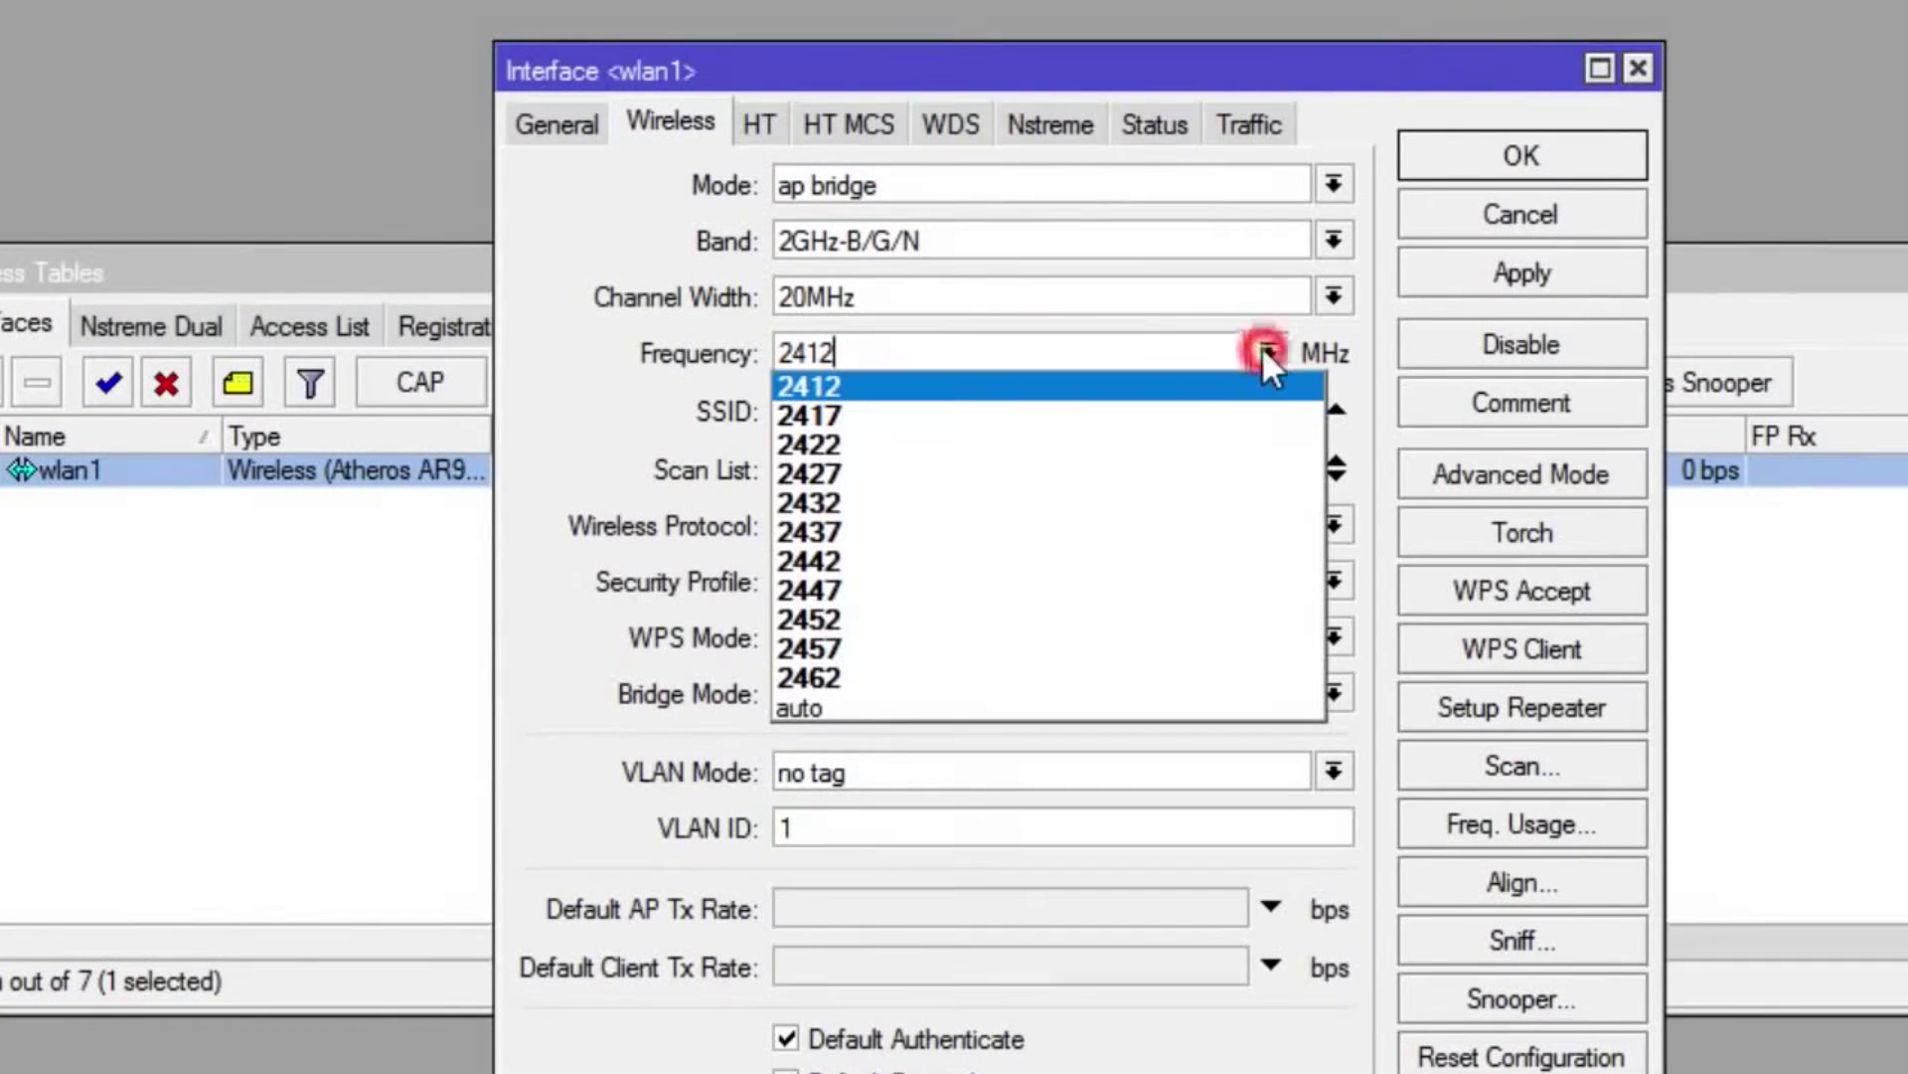
{"action": "left_click", "coordinate": [816, 697]}
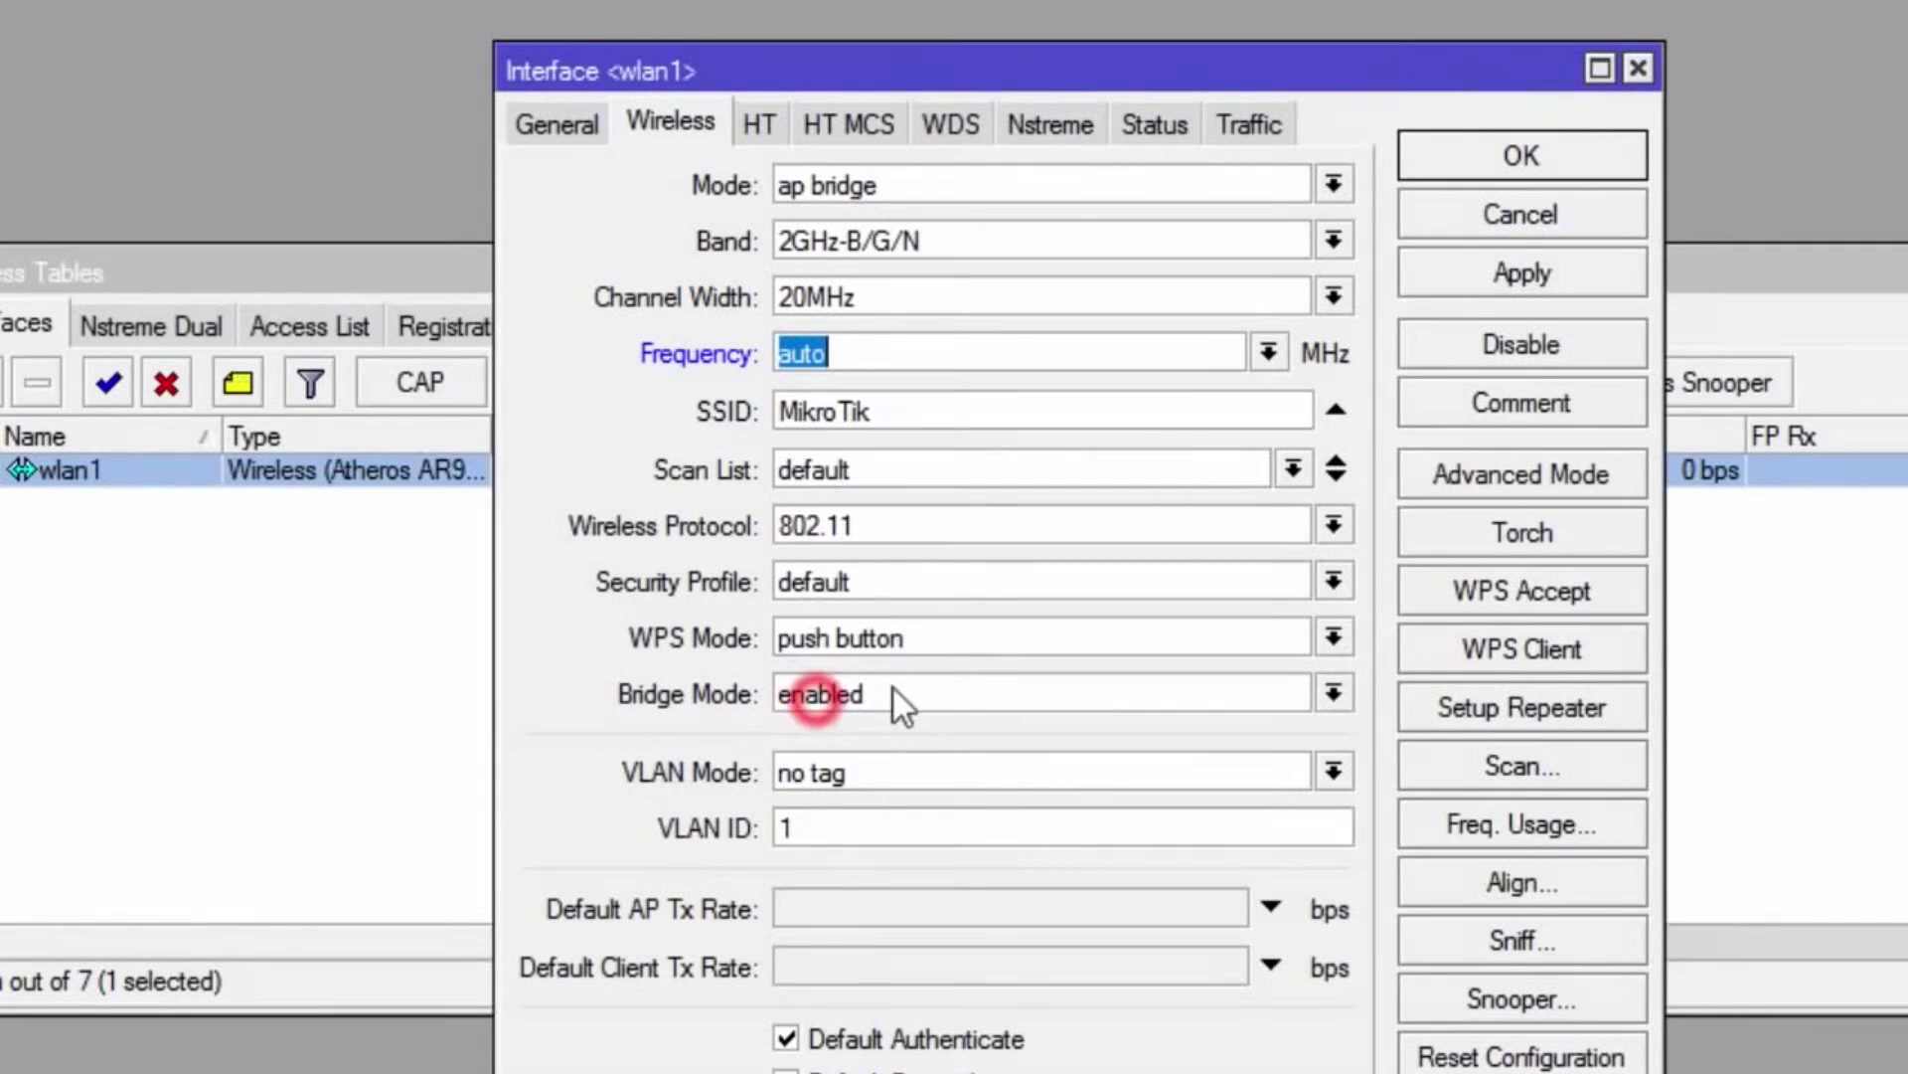
Keep MikroTik as the SSID and save the wlan1 interface settings.
{"action": "left_click", "coordinate": [962, 414]}
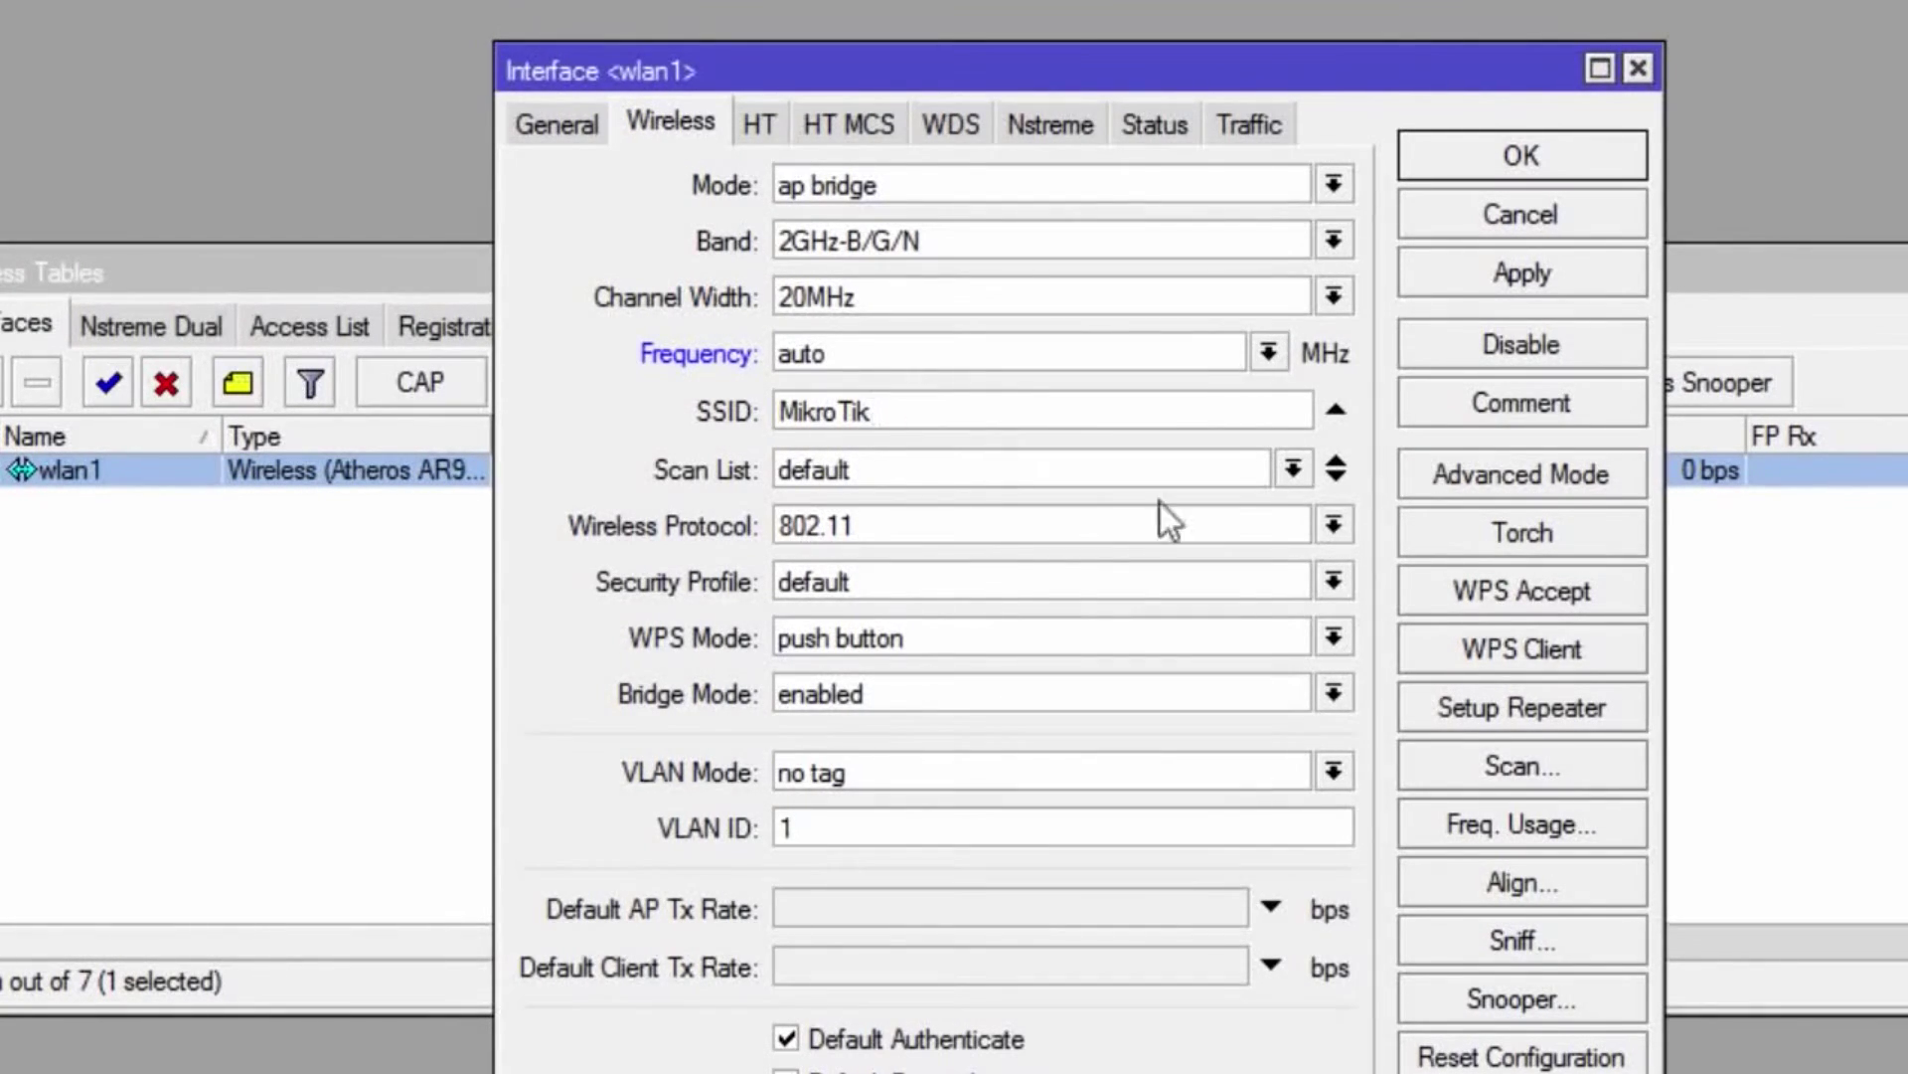
{"action": "left_click", "coordinate": [929, 404]}
{"action": "double_click", "coordinate": [928, 404]}
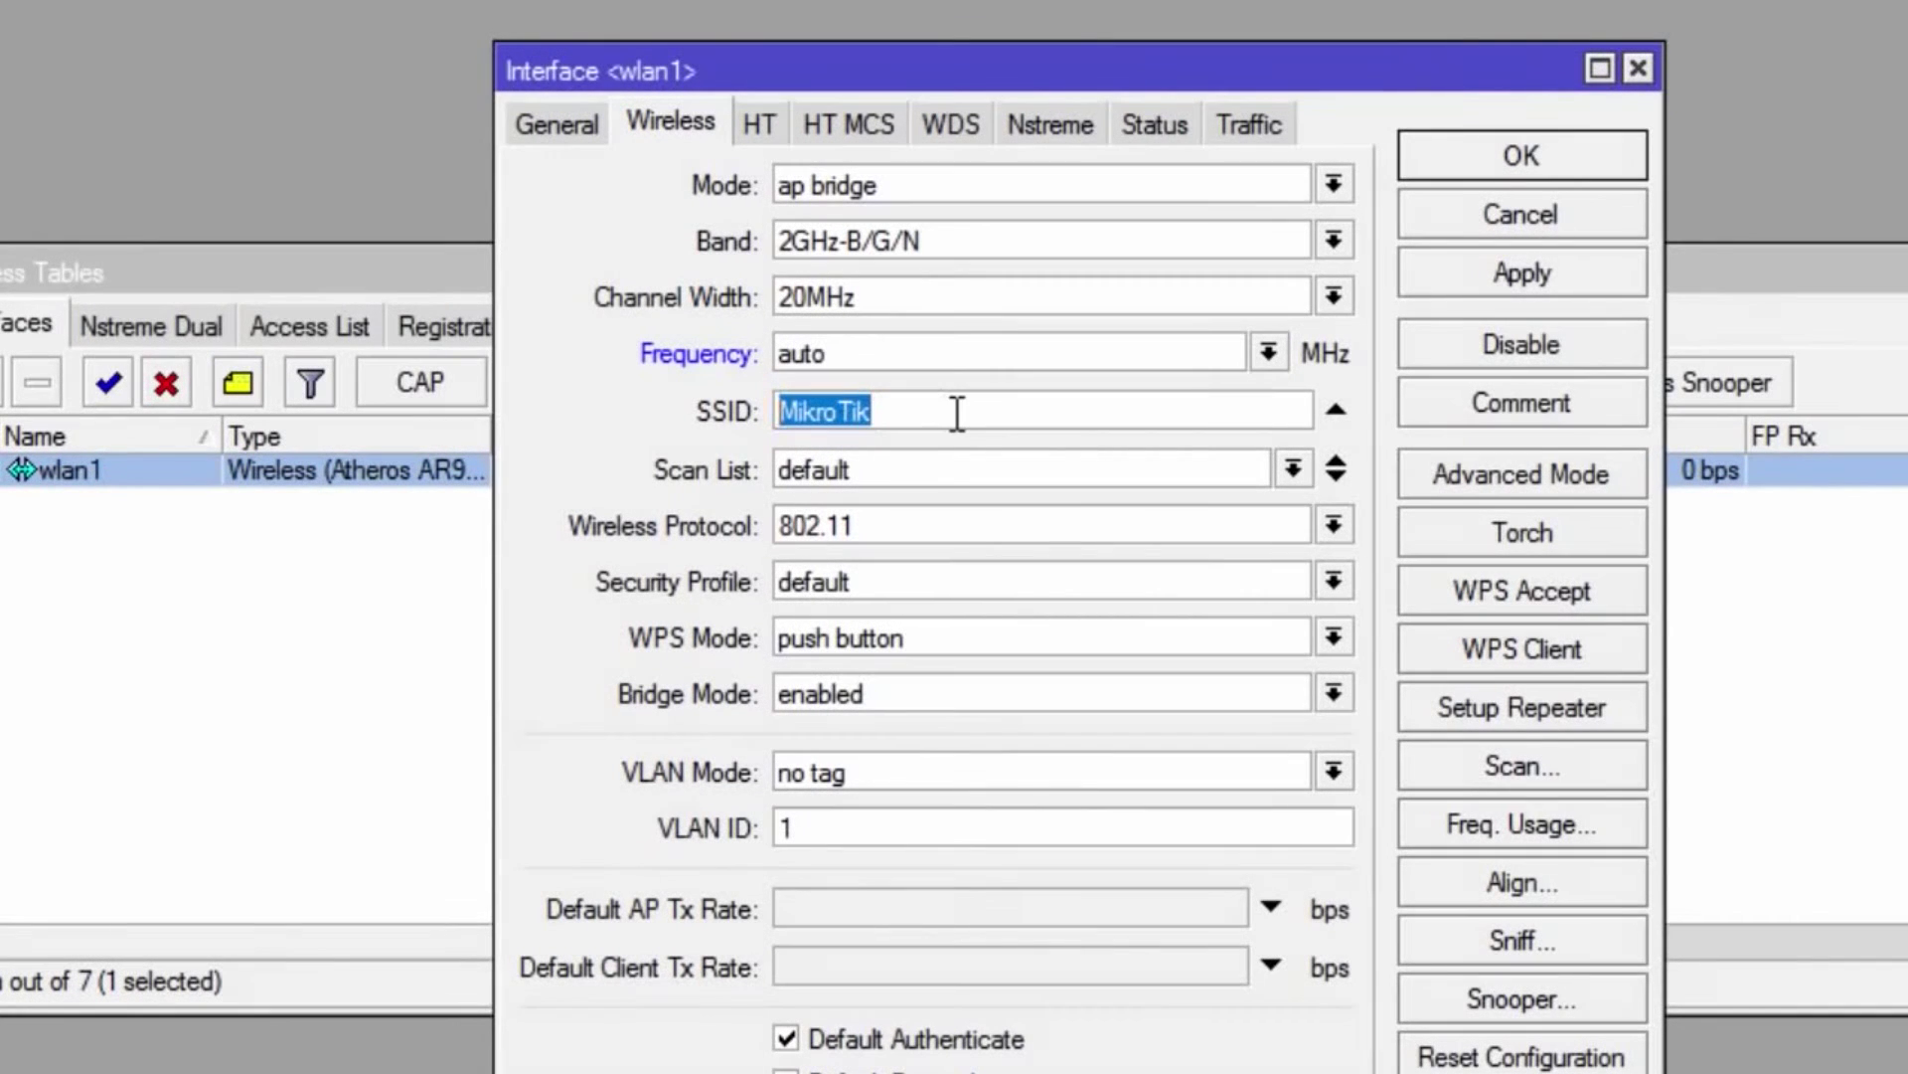
{"action": "left_click", "coordinate": [955, 414]}
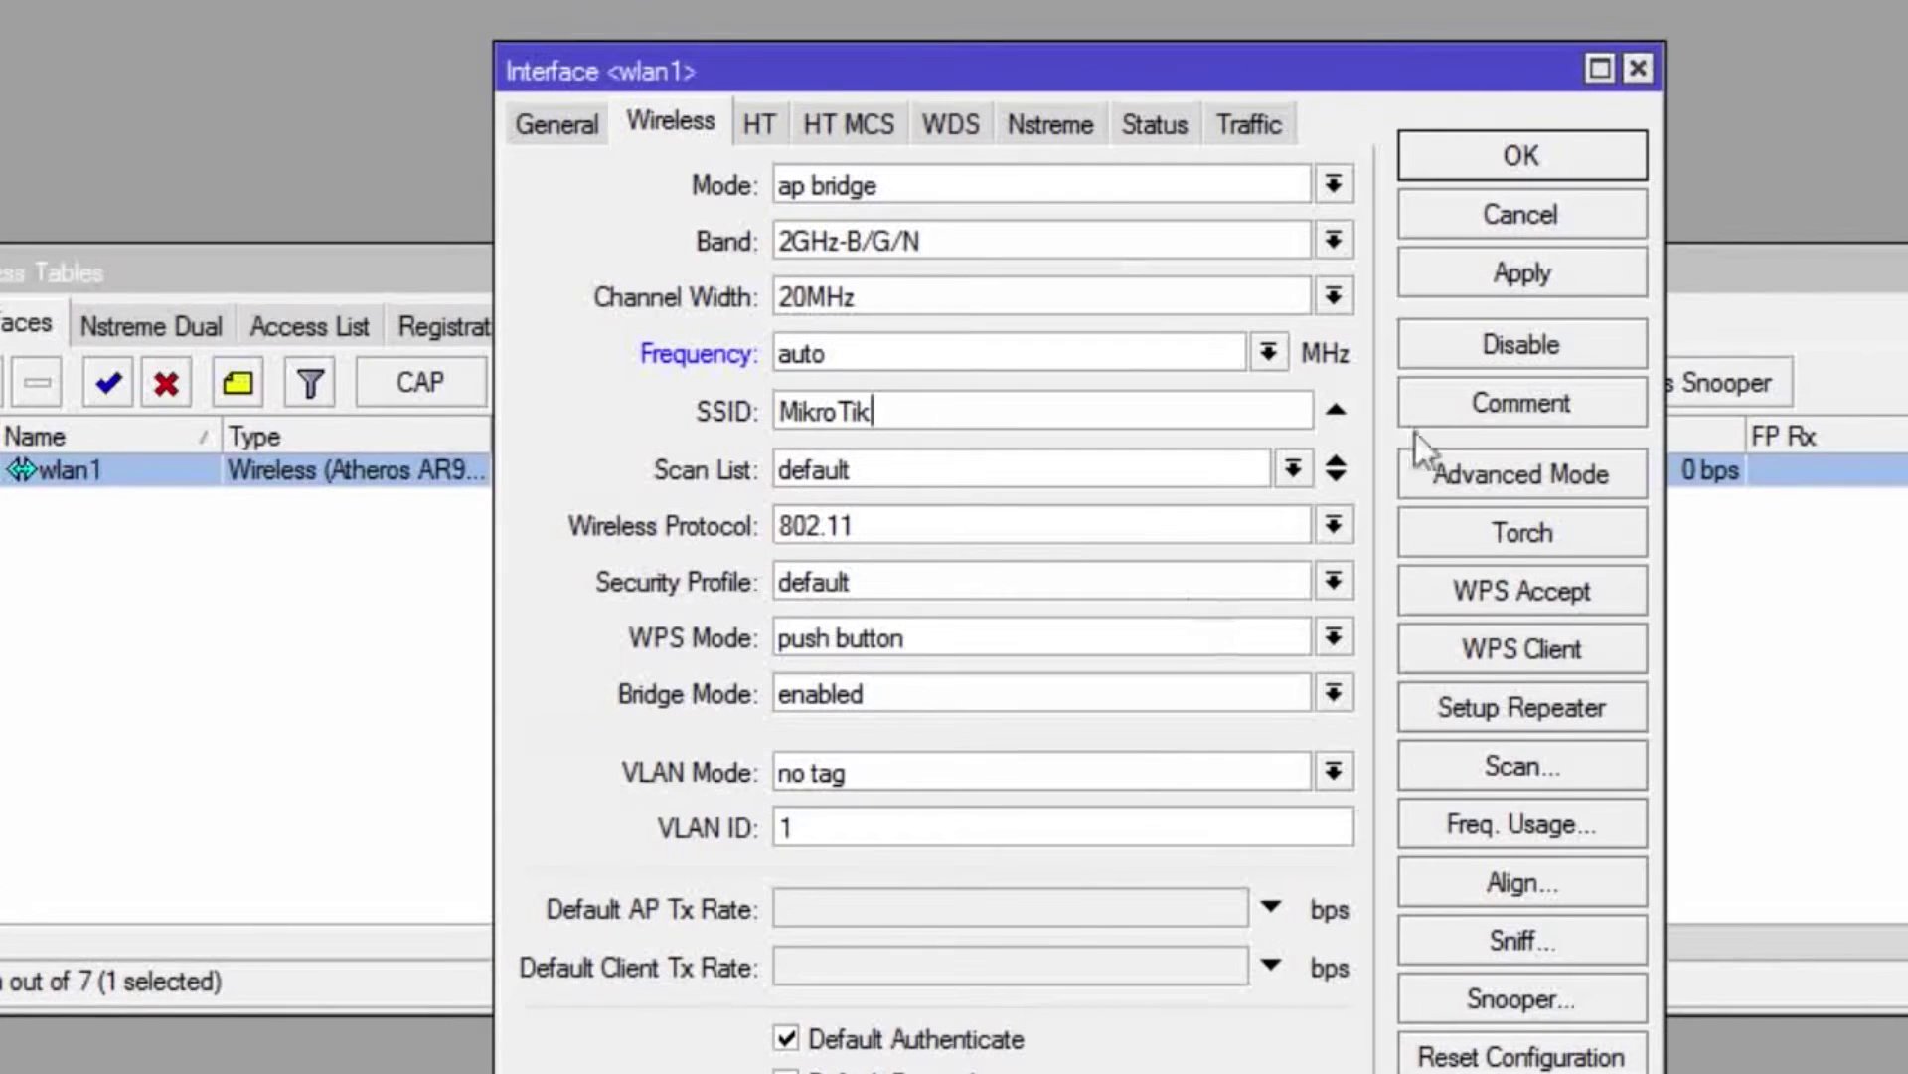
{"action": "left_click", "coordinate": [1524, 155]}
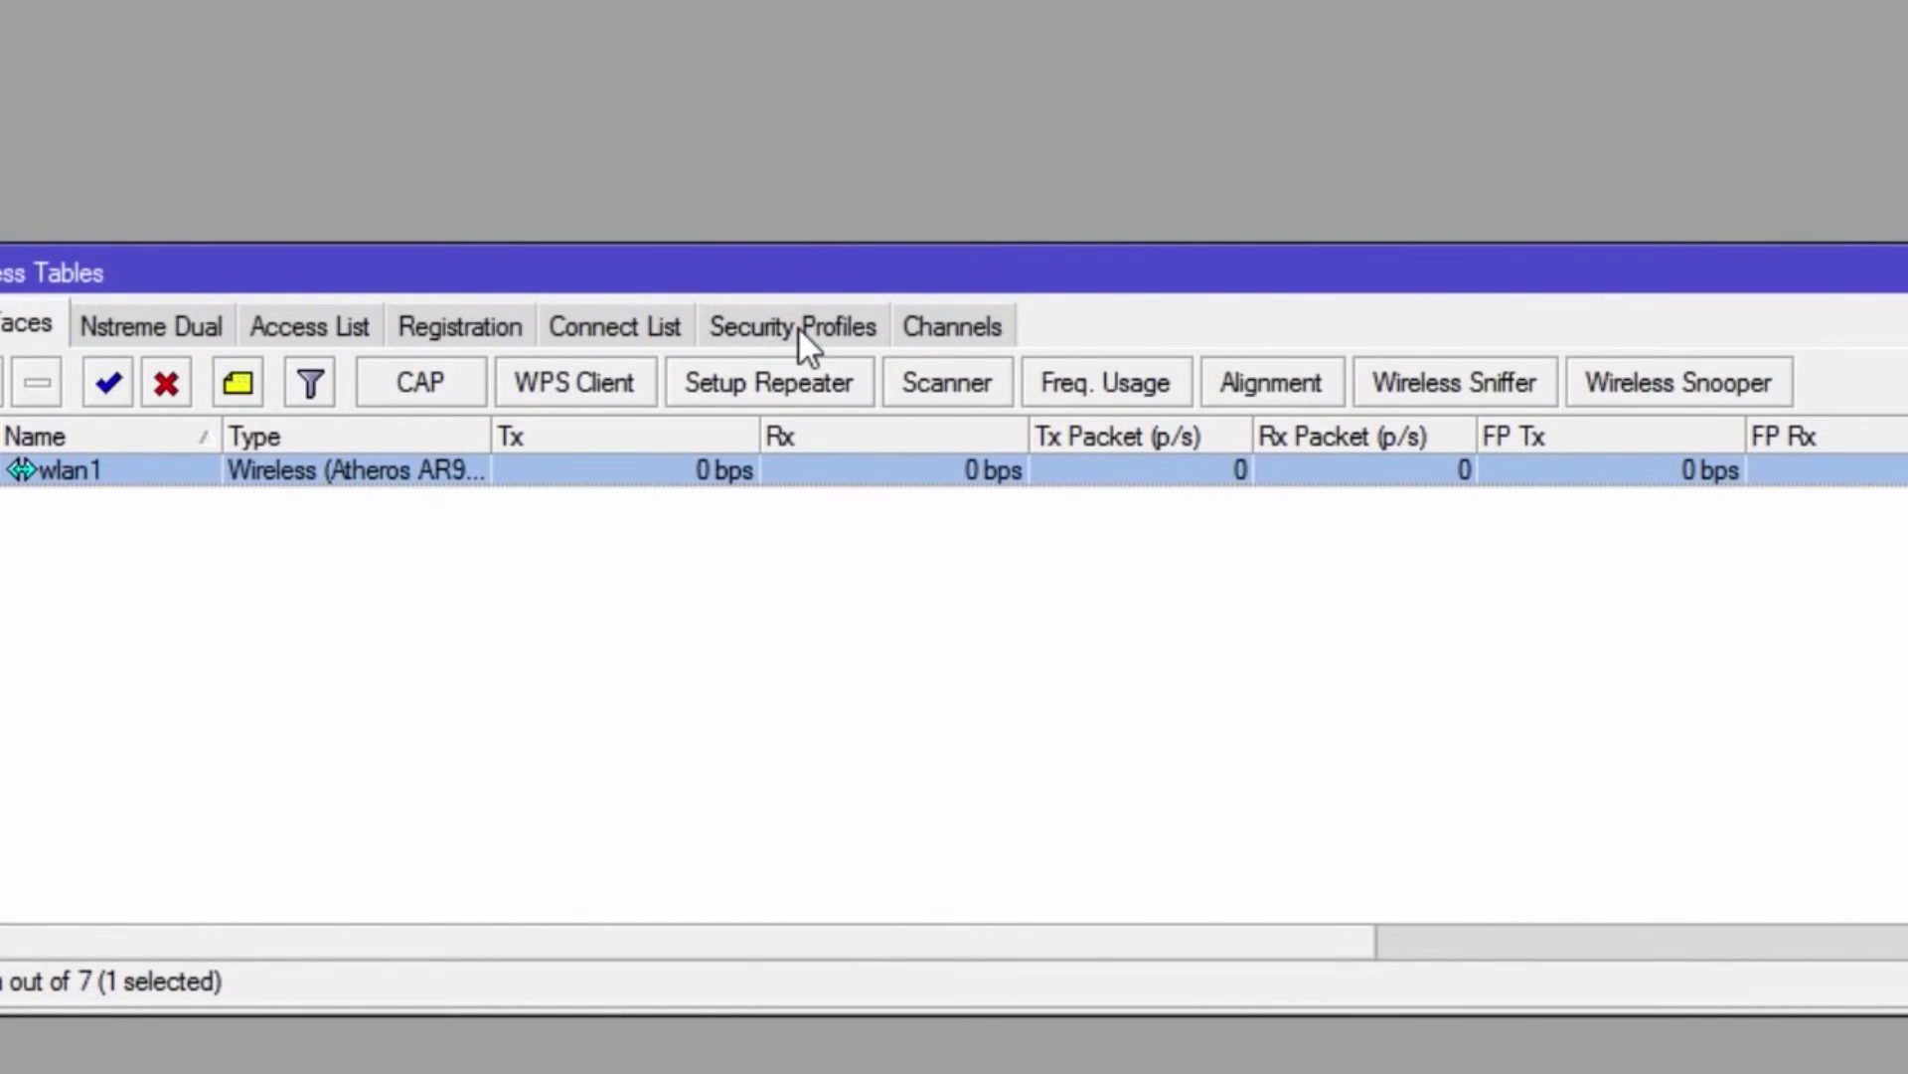
In the default wireless security profile, set the mode to dynamic keys and enable WPA2 PSK authentication.
{"action": "left_click", "coordinate": [805, 338]}
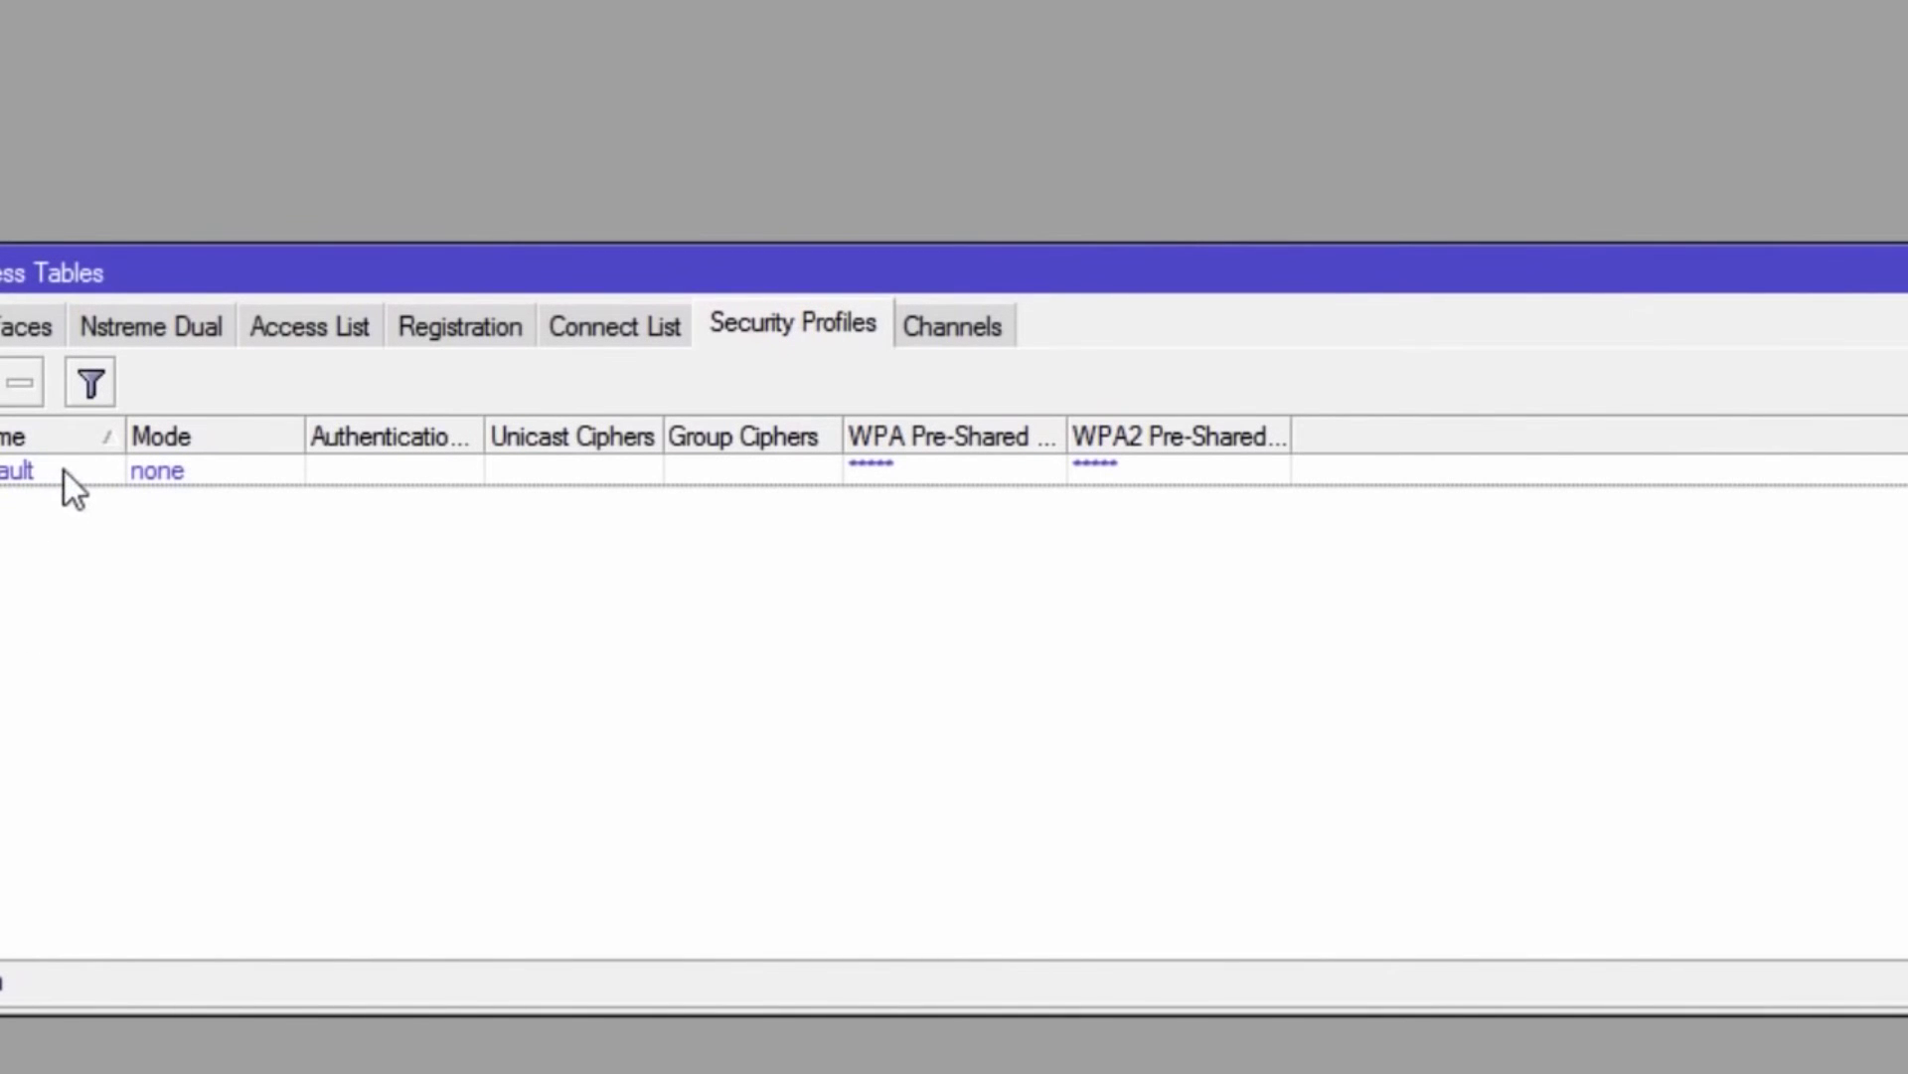
{"action": "left_click", "coordinate": [64, 471]}
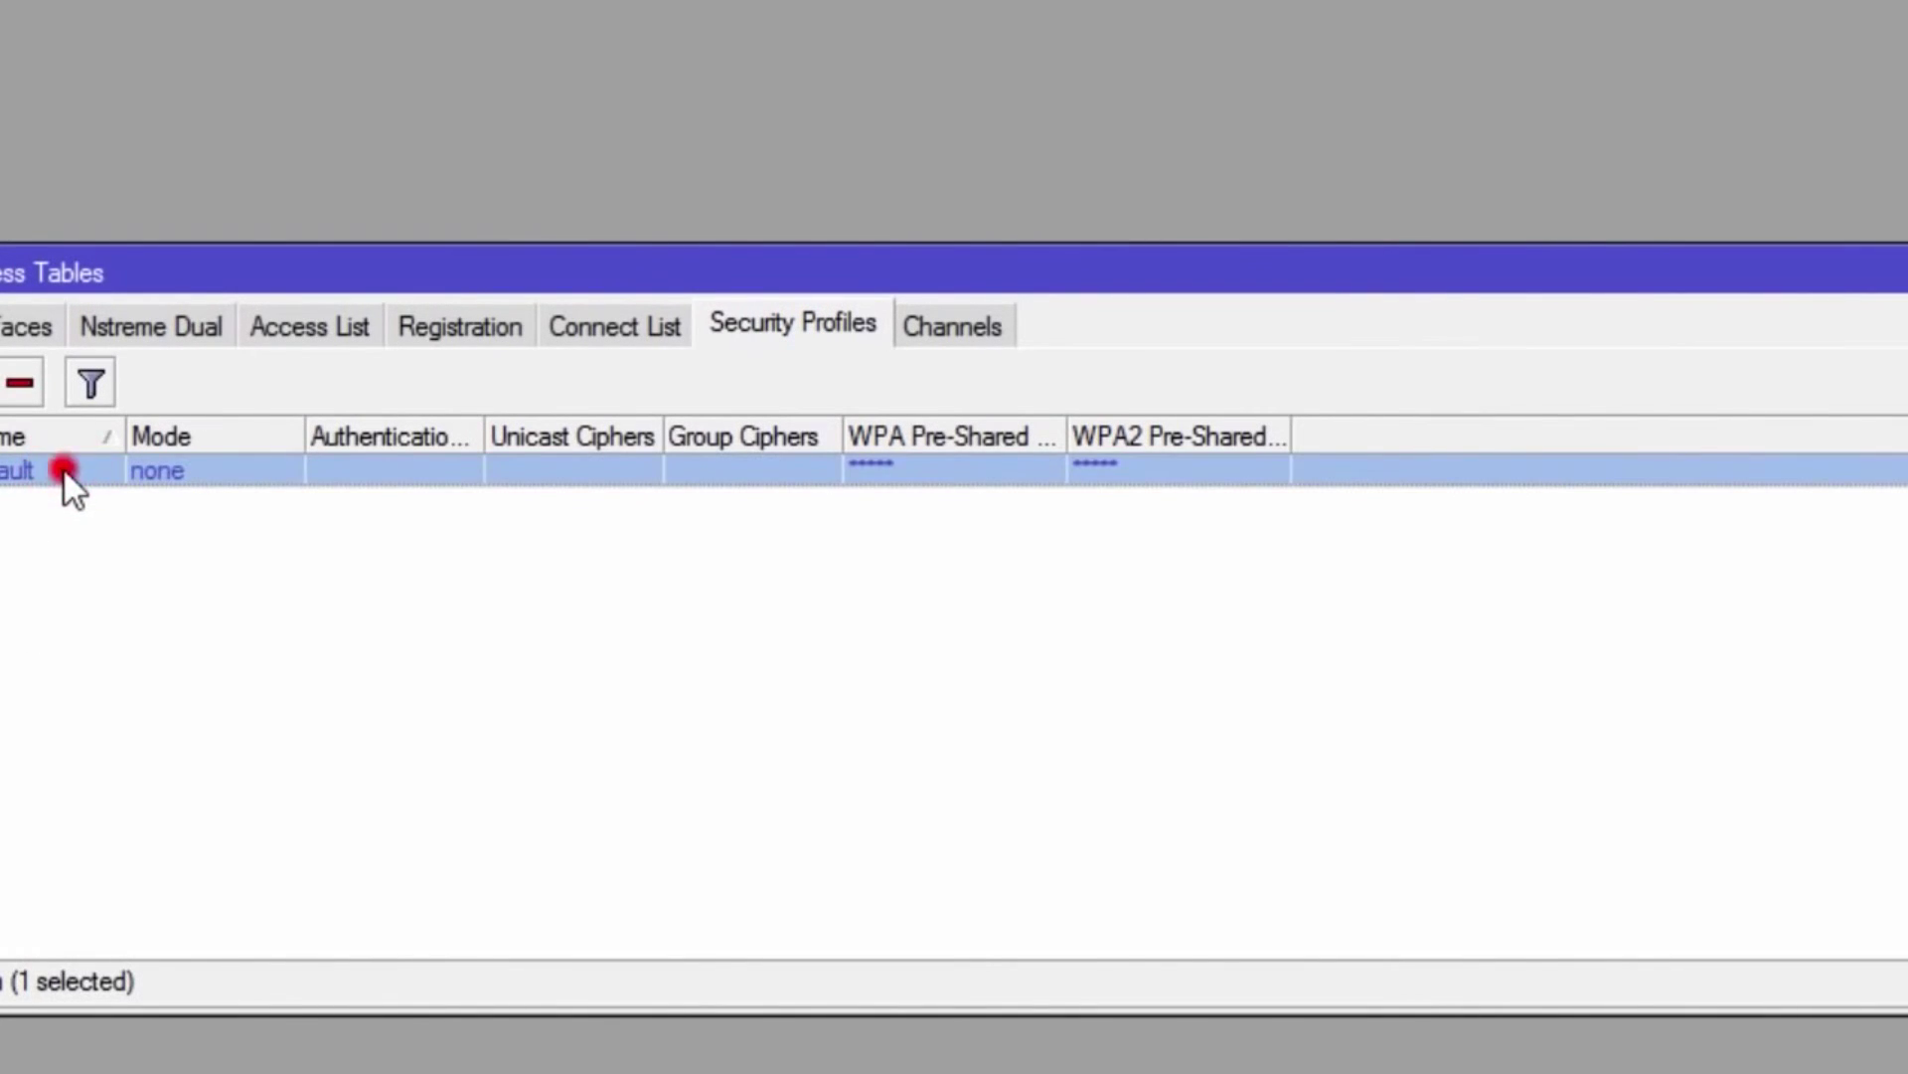
{"action": "double_click", "coordinate": [64, 471]}
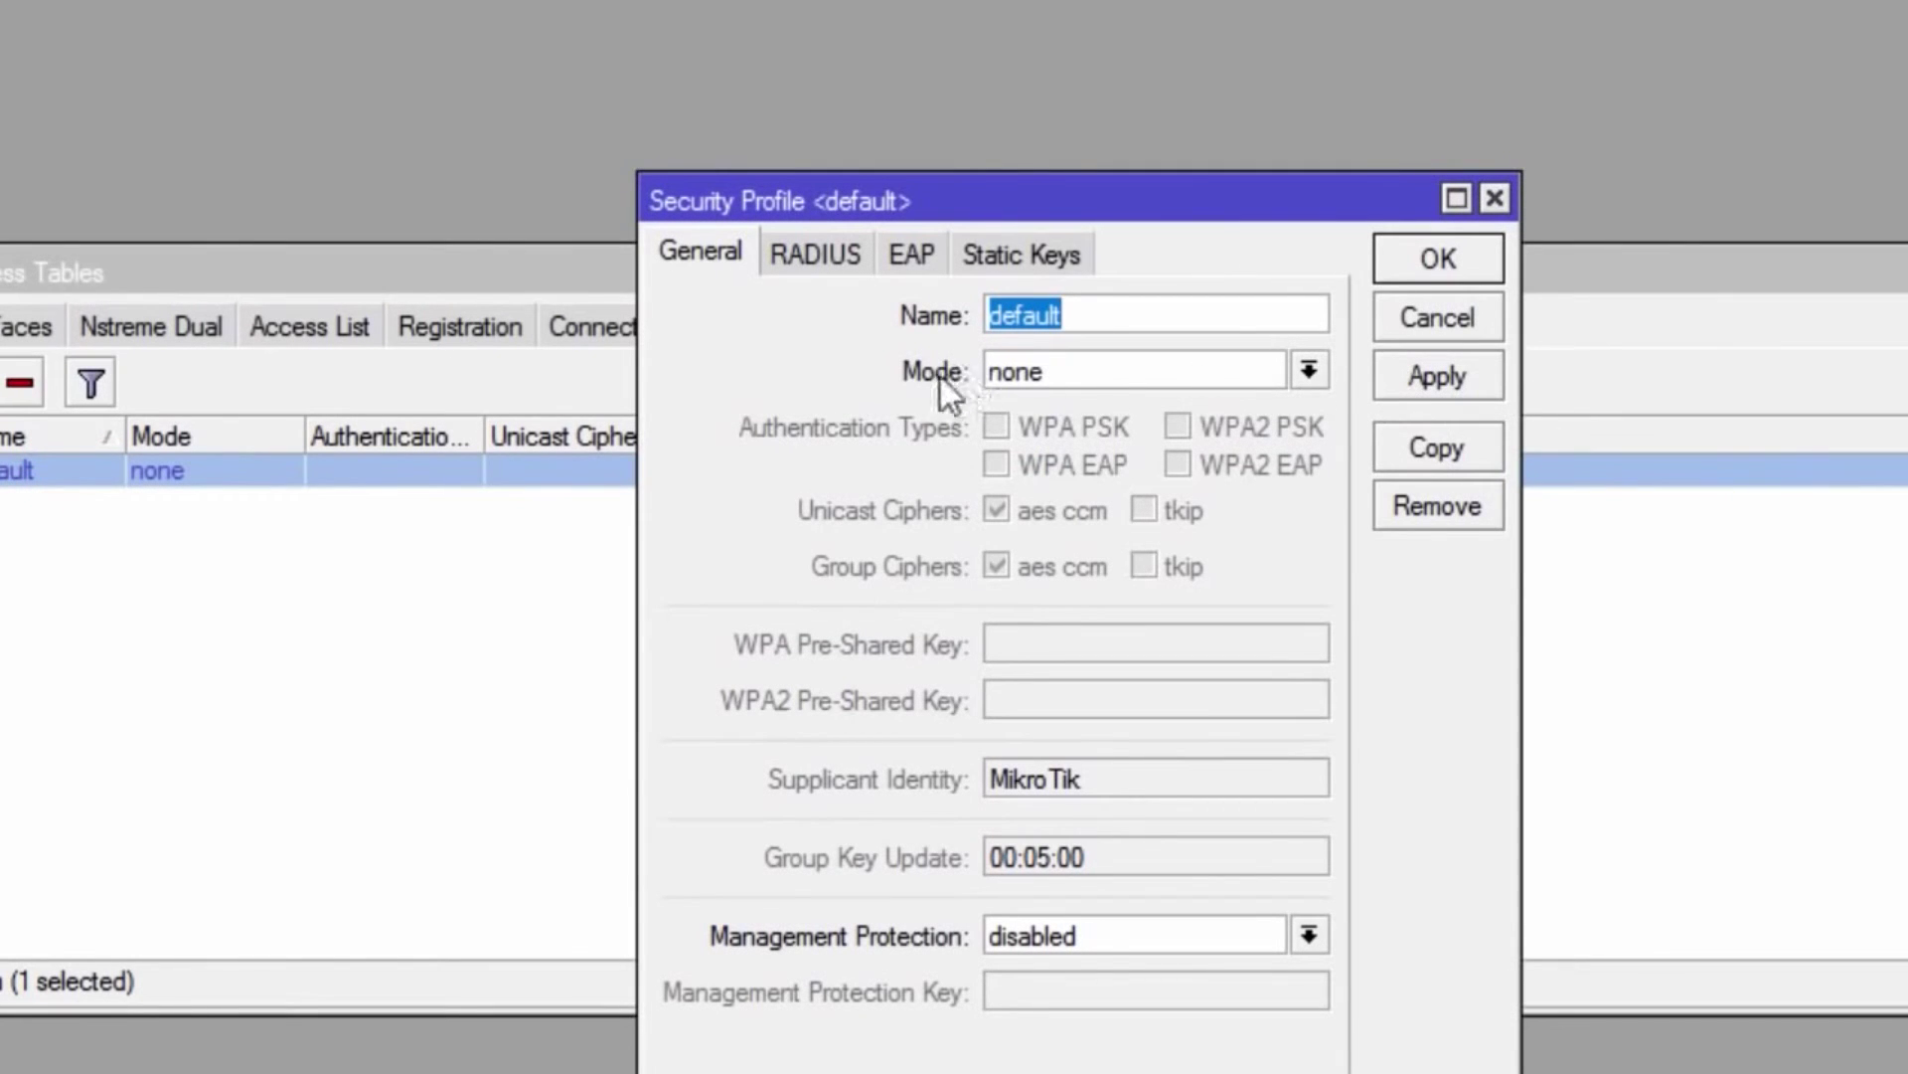
{"action": "left_click", "coordinate": [1311, 371]}
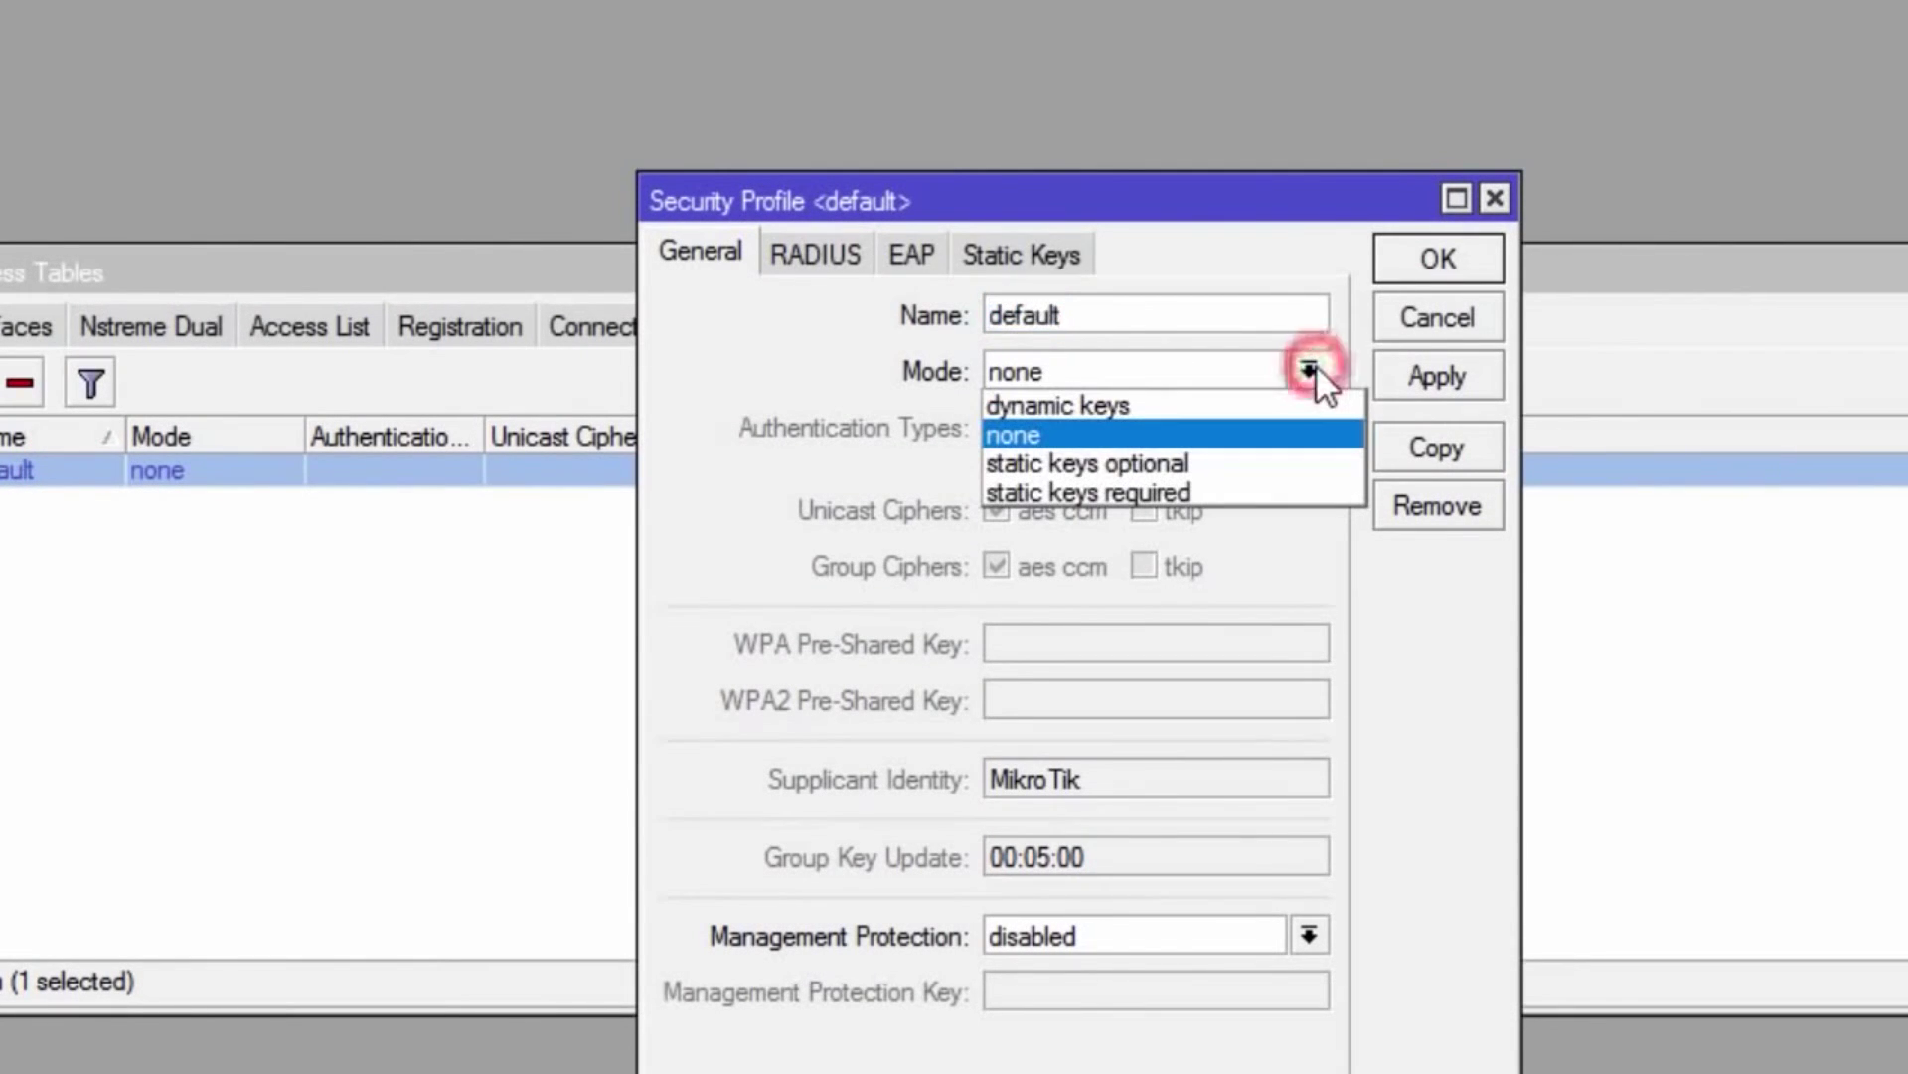
{"action": "left_click", "coordinate": [1153, 405]}
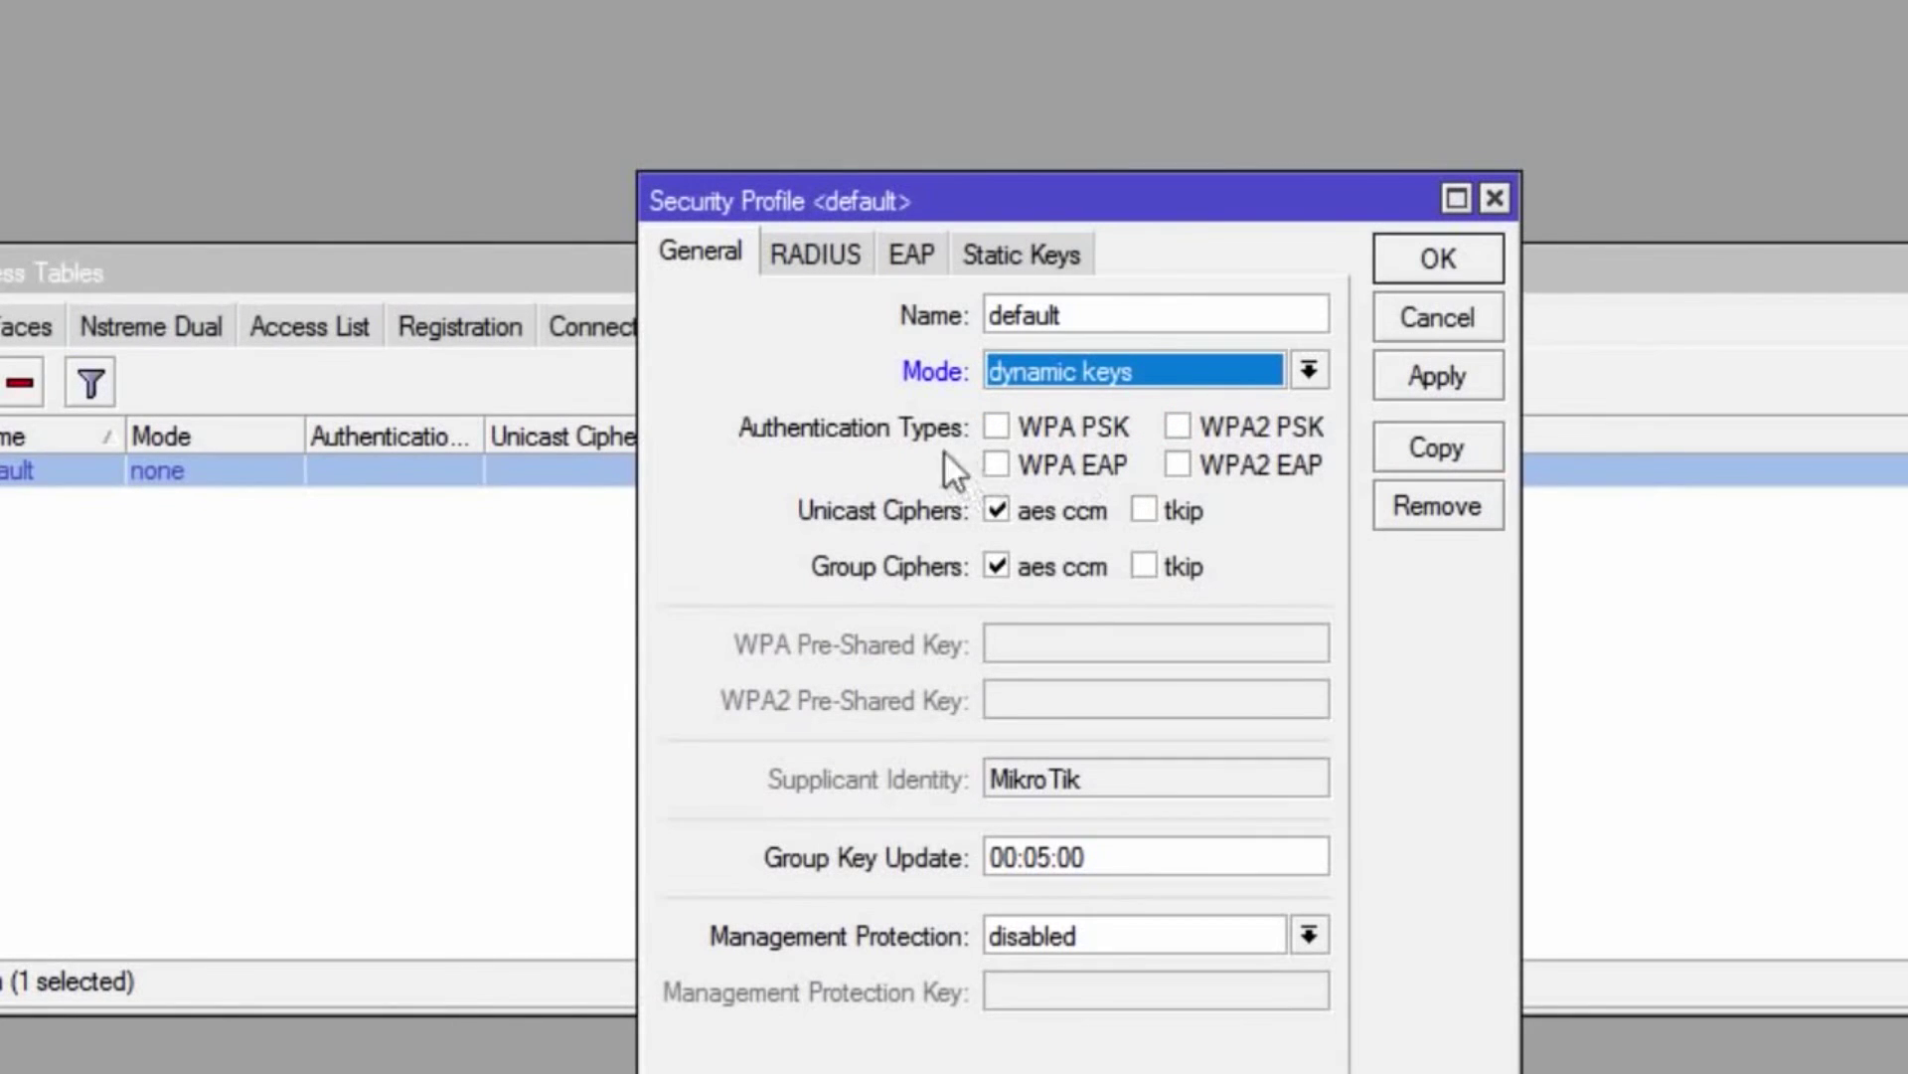
{"action": "left_click", "coordinate": [1178, 428]}
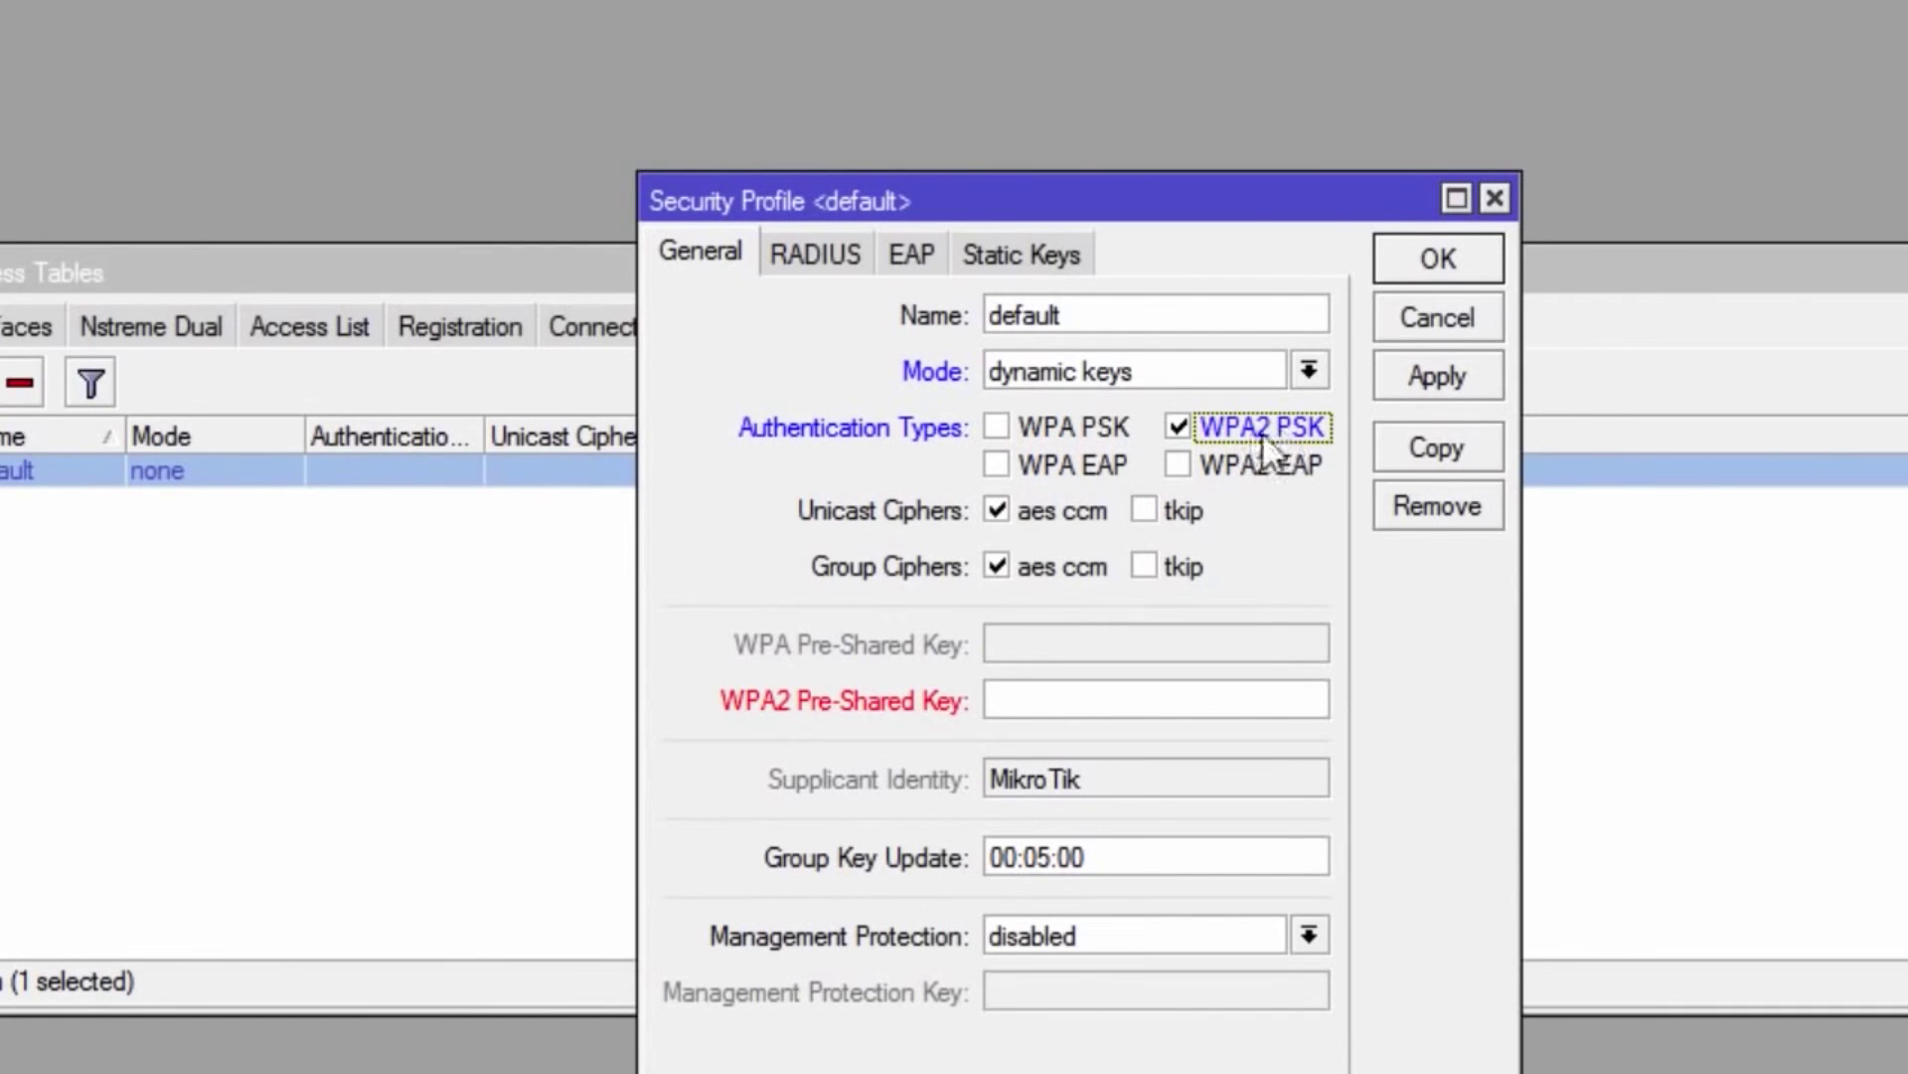
Enter the WPA2 pre-shared key for the default security profile, then apply and save the profile.
{"action": "left_click", "coordinate": [1037, 703]}
{"action": "type", "text": "**********"}
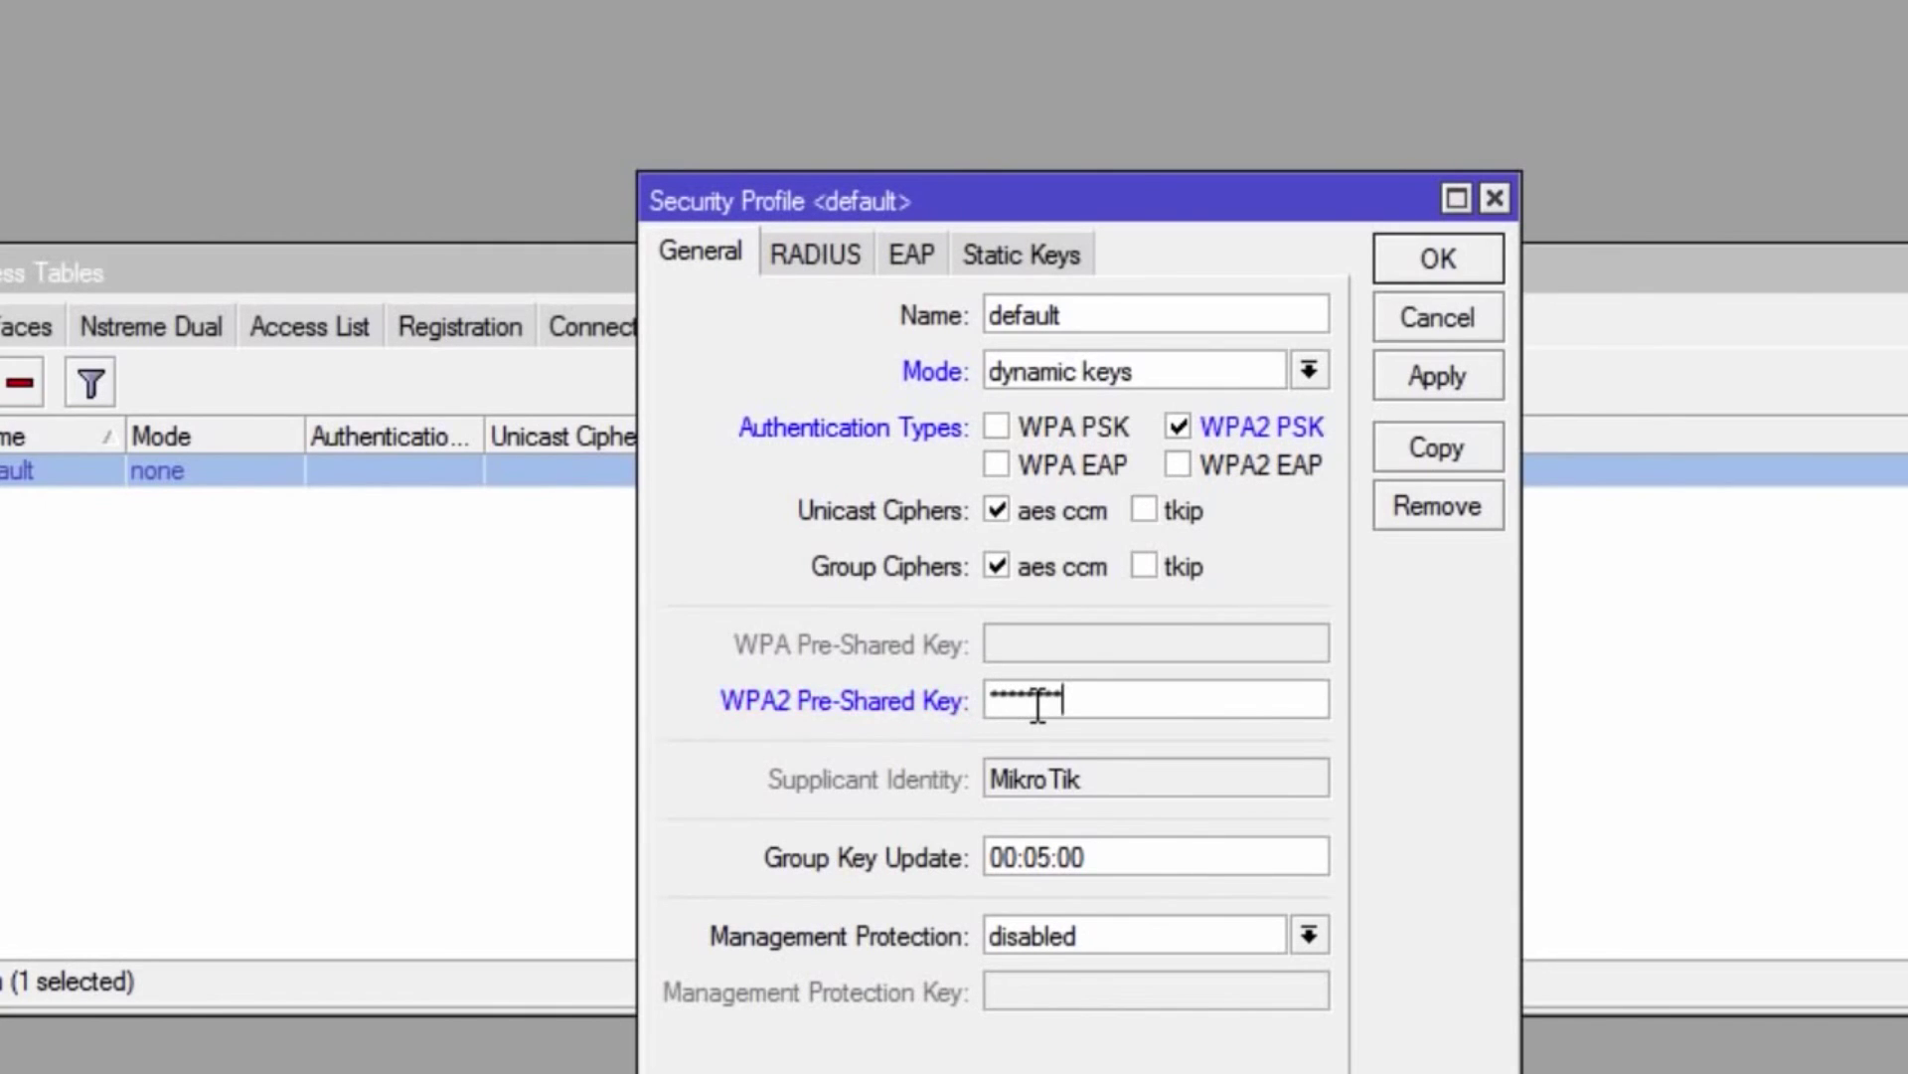
{"action": "left_click", "coordinate": [1450, 377]}
{"action": "left_click", "coordinate": [1430, 265]}
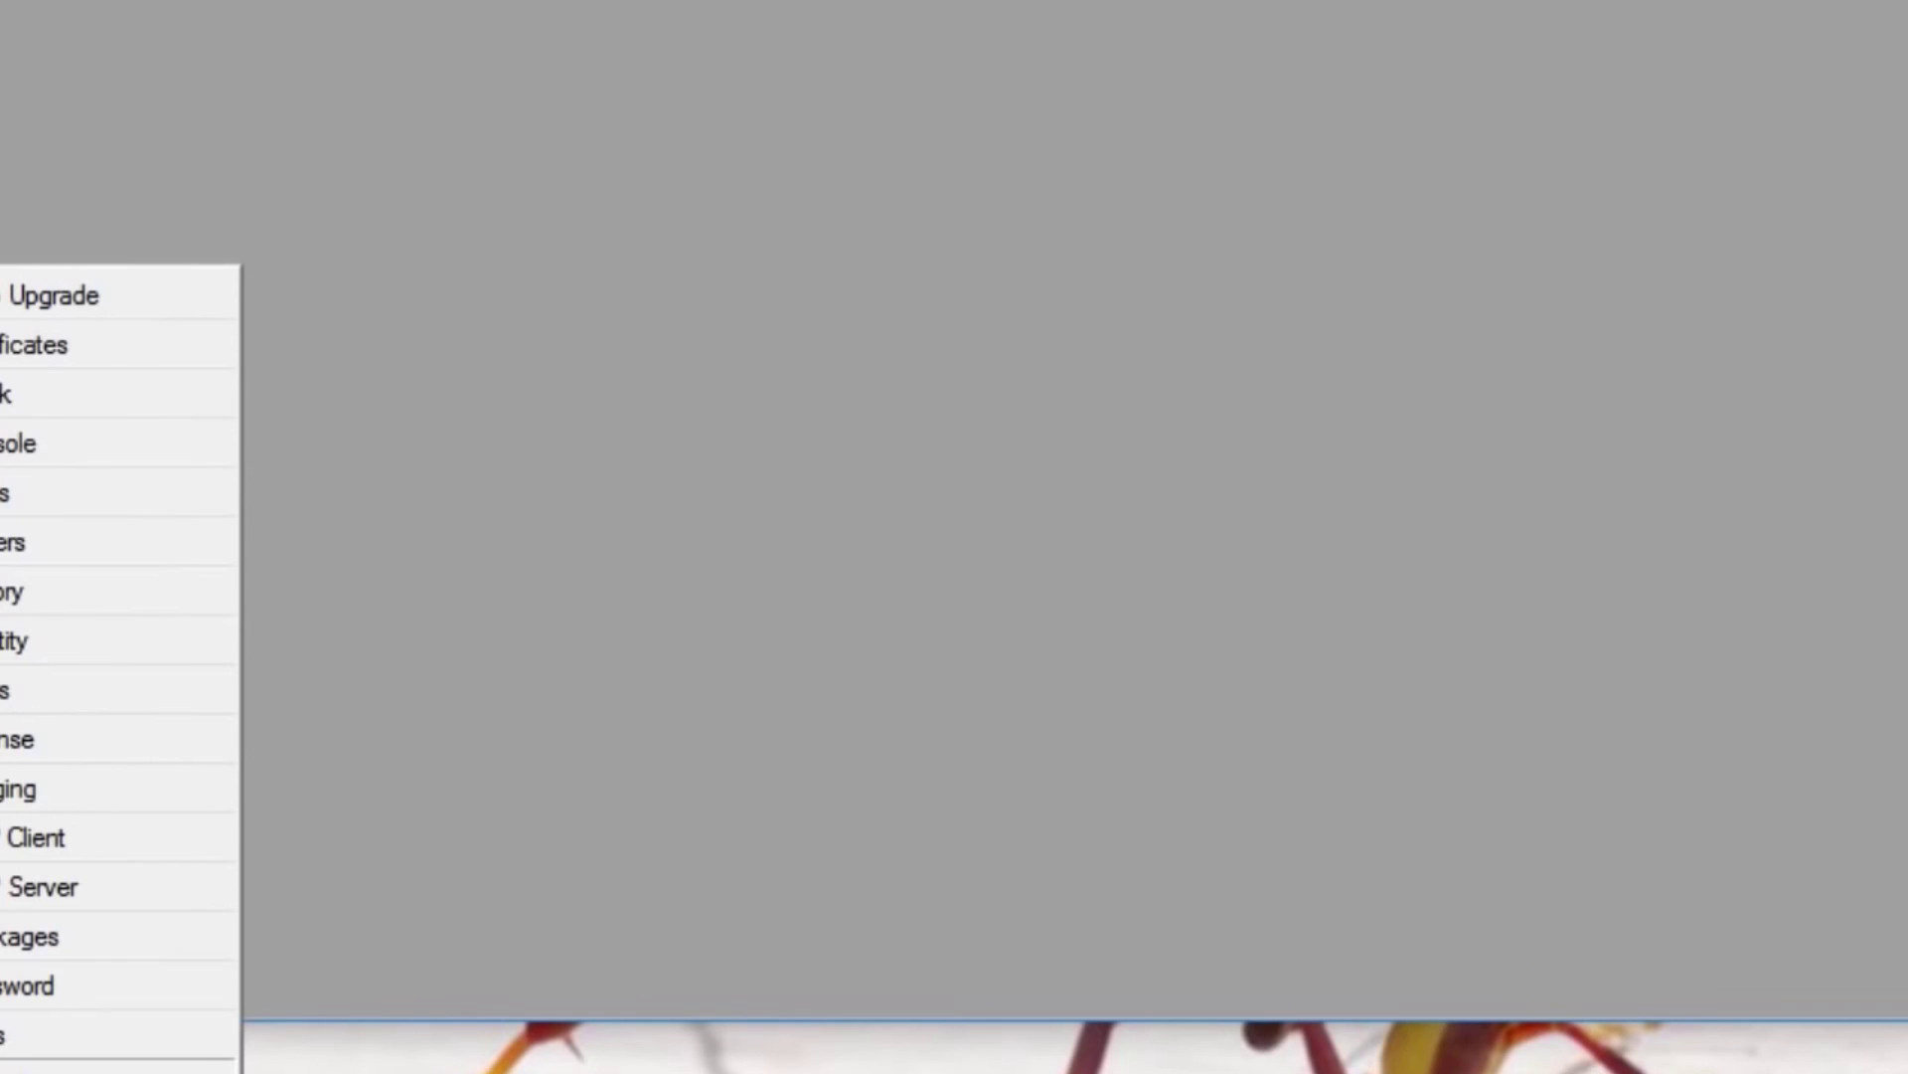
Reboot the router and confirm the restart.
{"action": "left_click", "coordinate": [40, 1069]}
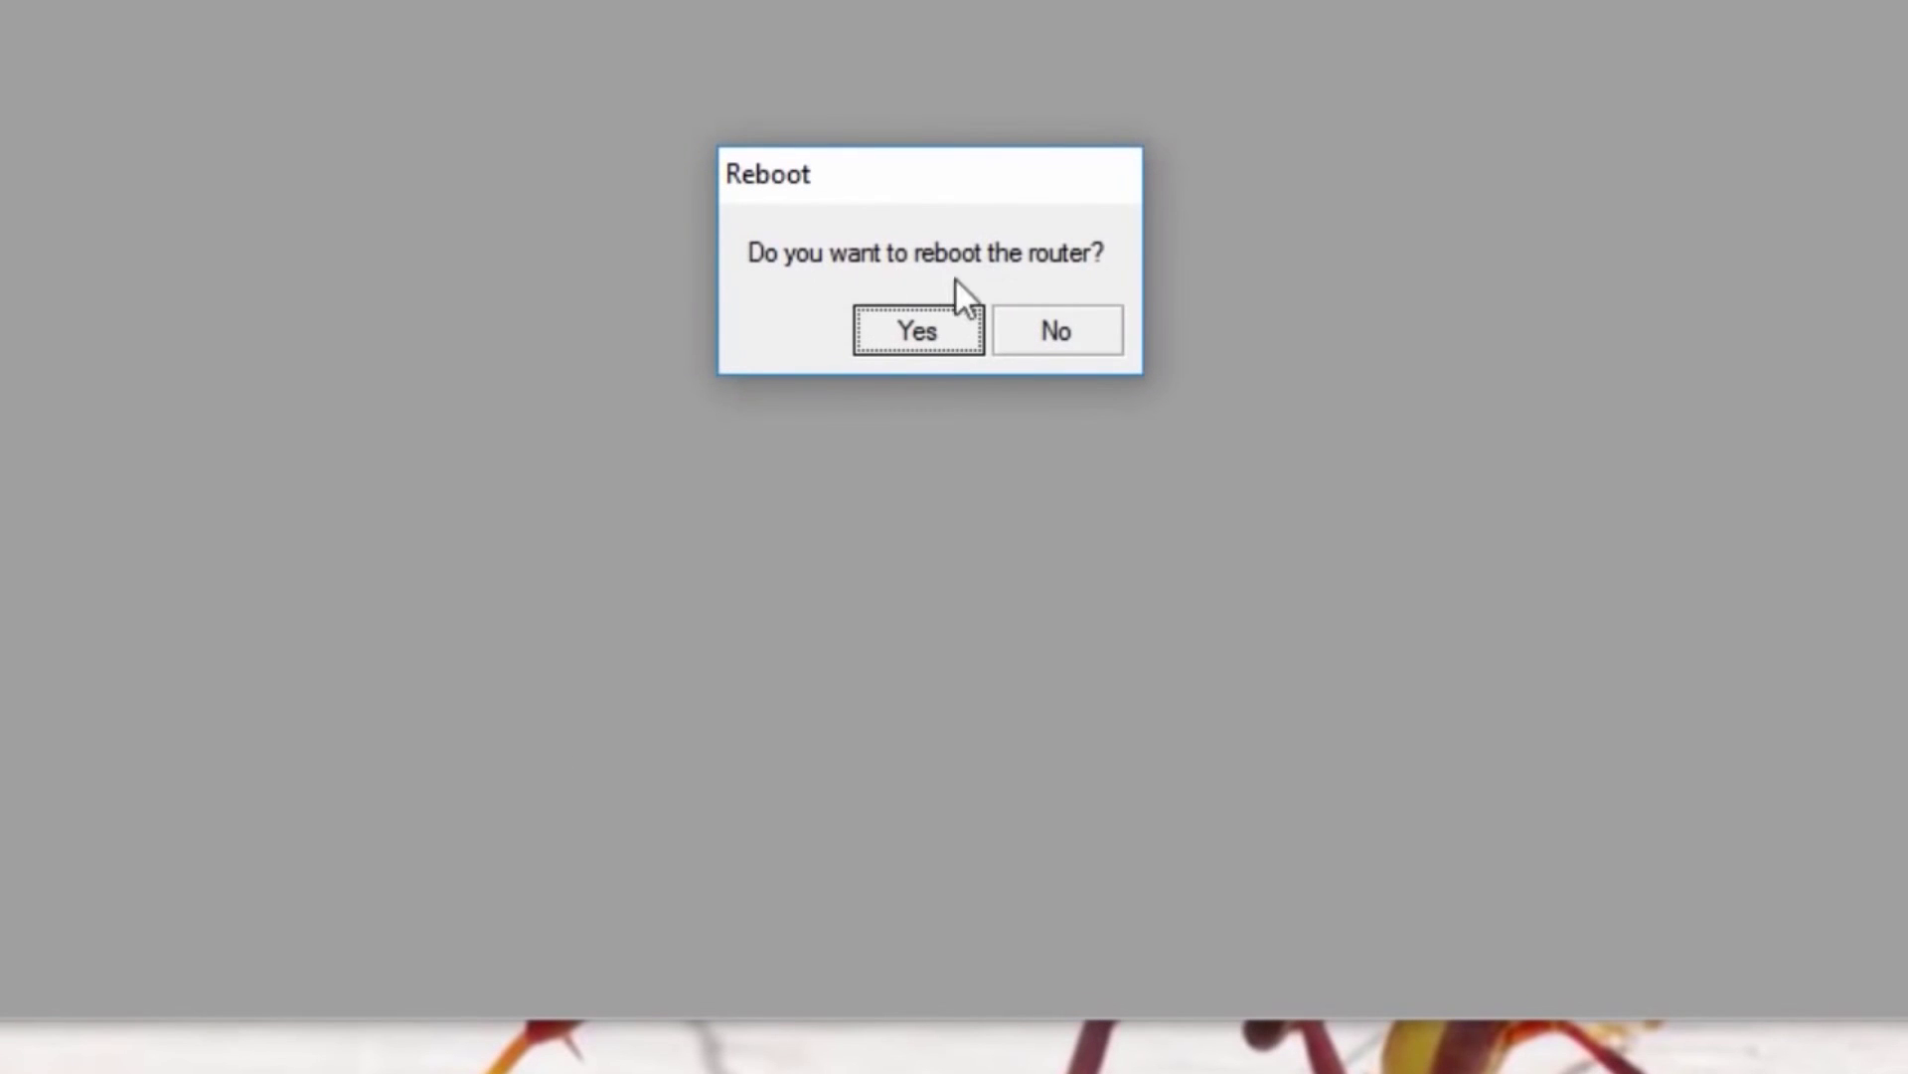
{"action": "left_click", "coordinate": [919, 323]}
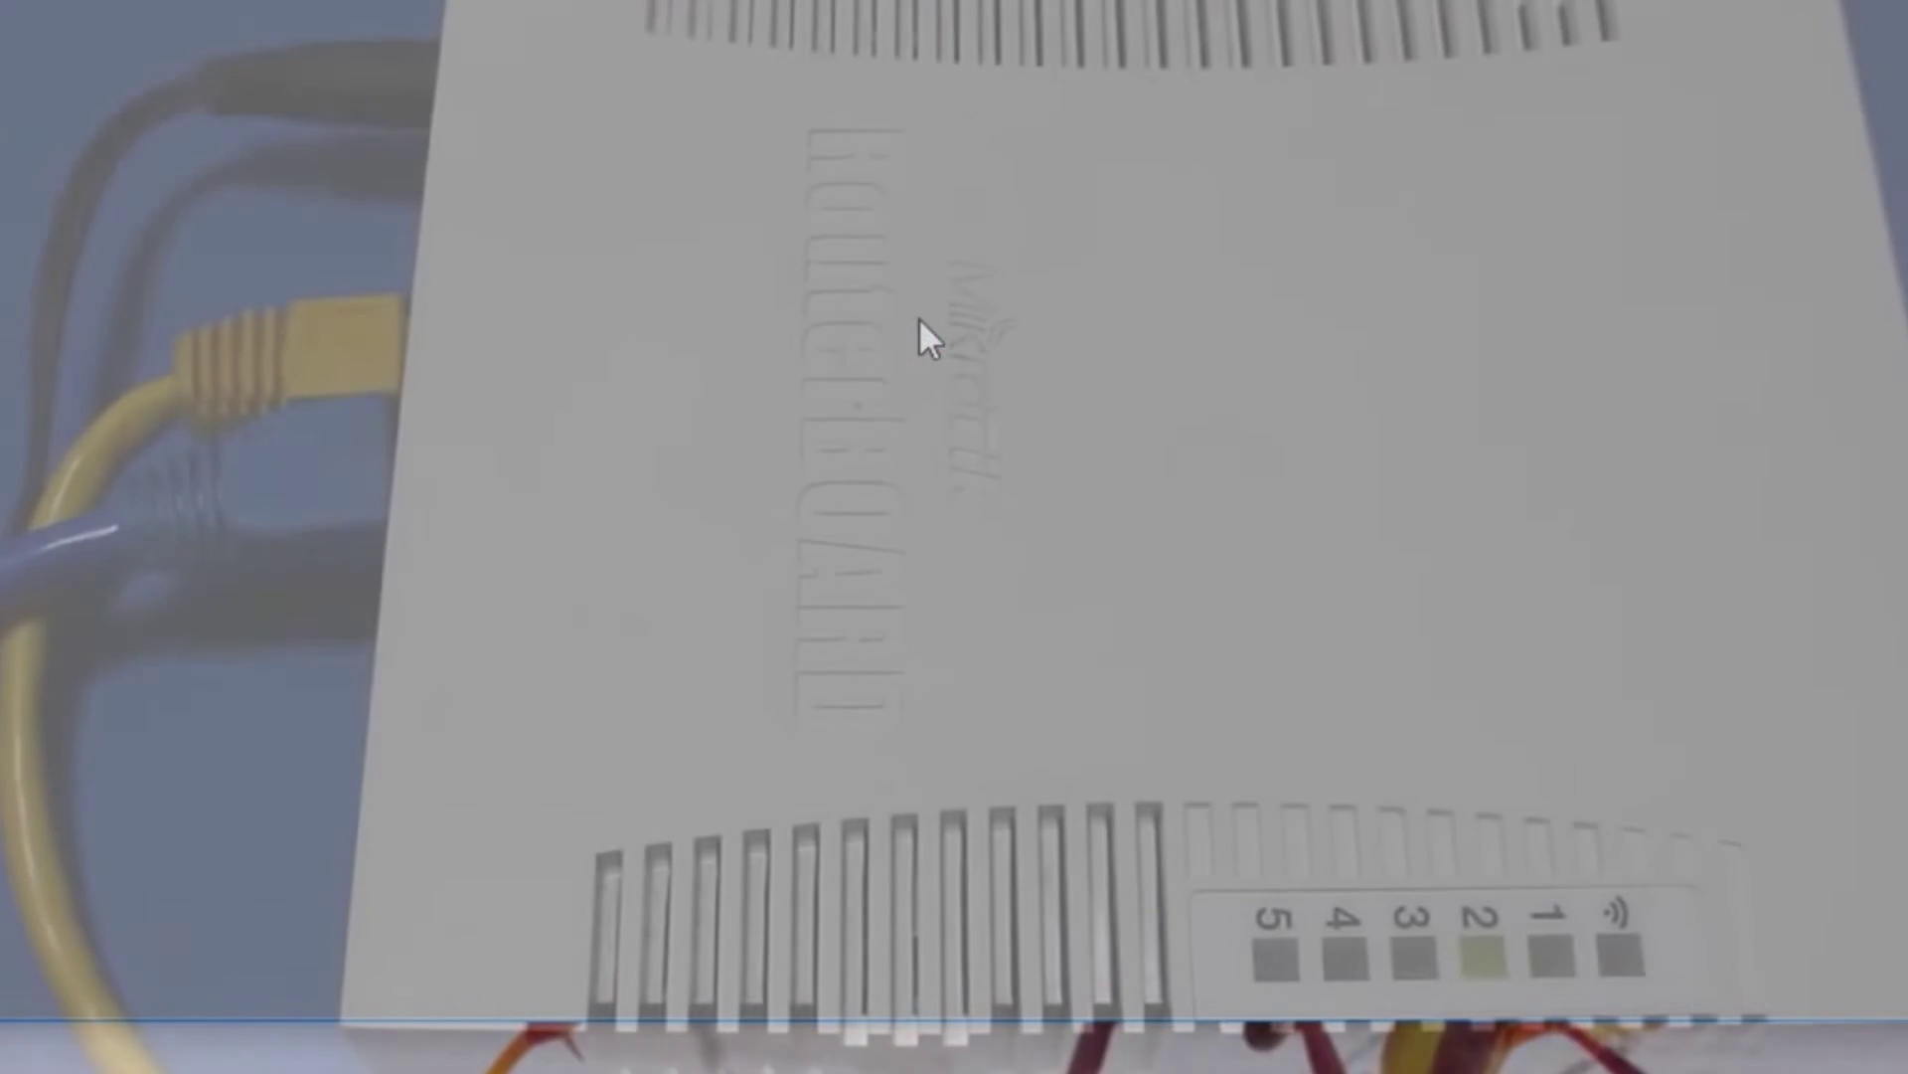